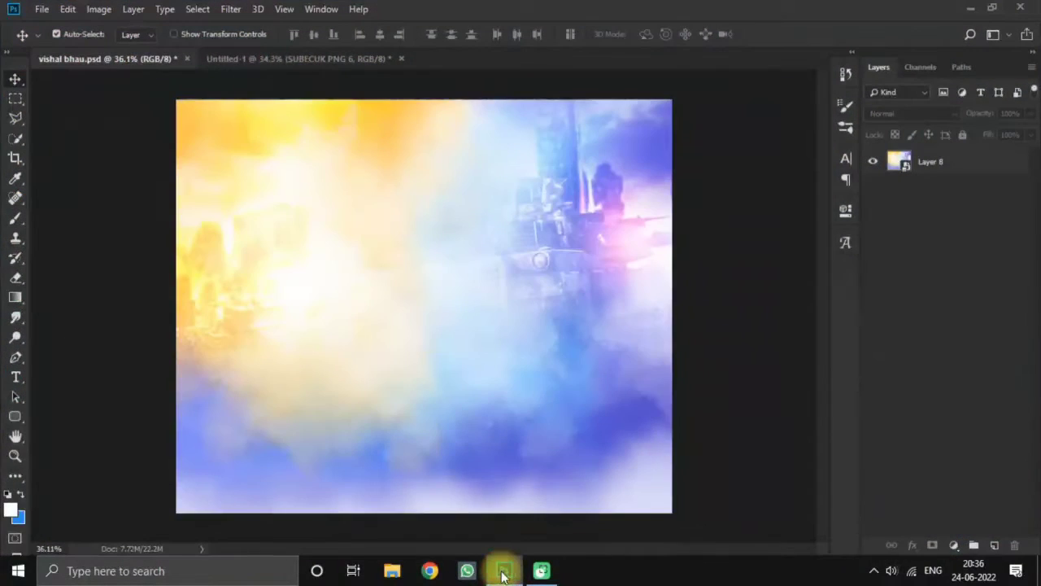
# - Rasterize the smart object Layer 8 that holds the colourful cloud background
pyautogui.scroll(1, 419, 294)
pyautogui.scroll(-5, 421, 291)
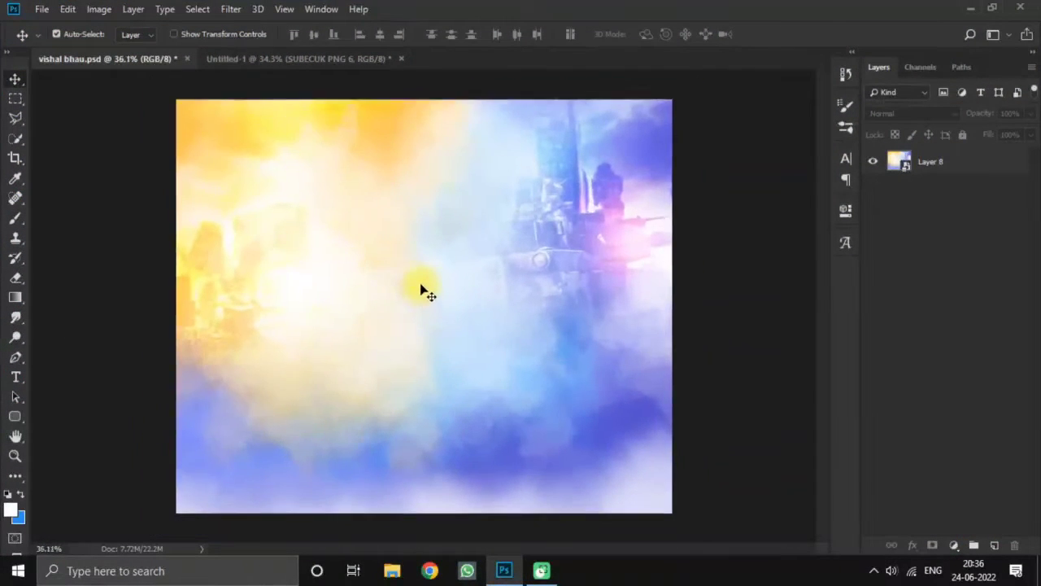
pyautogui.scroll(5, 442, 263)
pyautogui.click(997, 154)
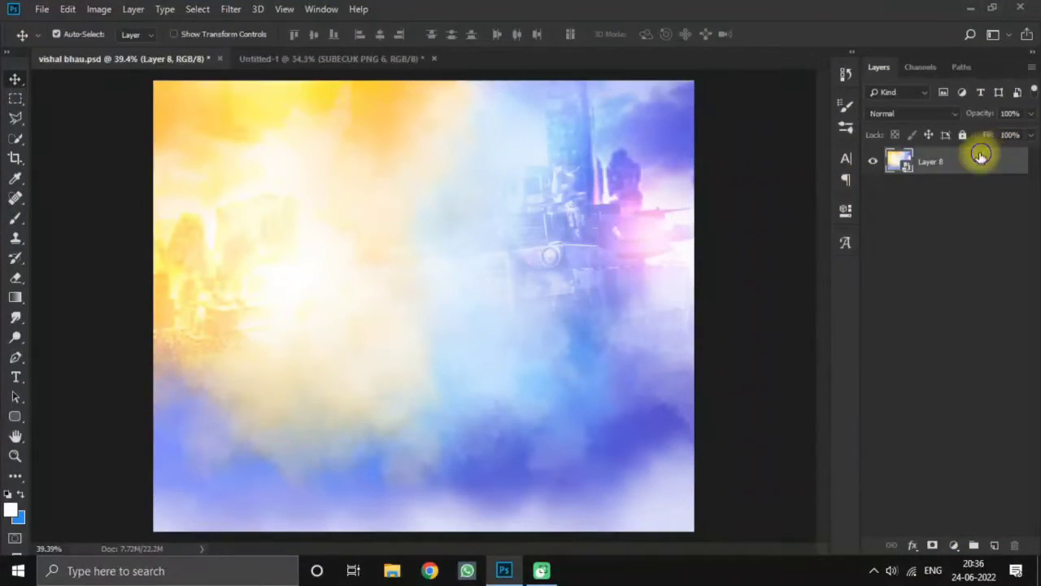
pyautogui.rightClick(984, 156)
pyautogui.click(818, 255)
pyautogui.scroll(-1, 291, 200)
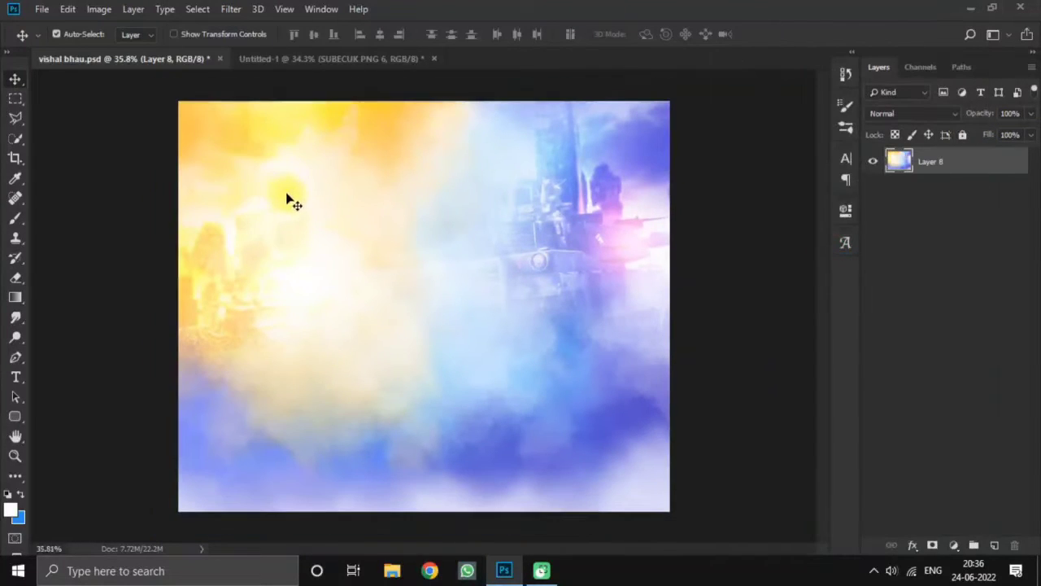
# - Copy the man with the white car from Untitled-1 into the cloud-background document and place the cutout along its left edge
pyautogui.scroll(1, 330, 204)
pyautogui.scroll(-2, 337, 198)
pyautogui.scroll(-2, 340, 194)
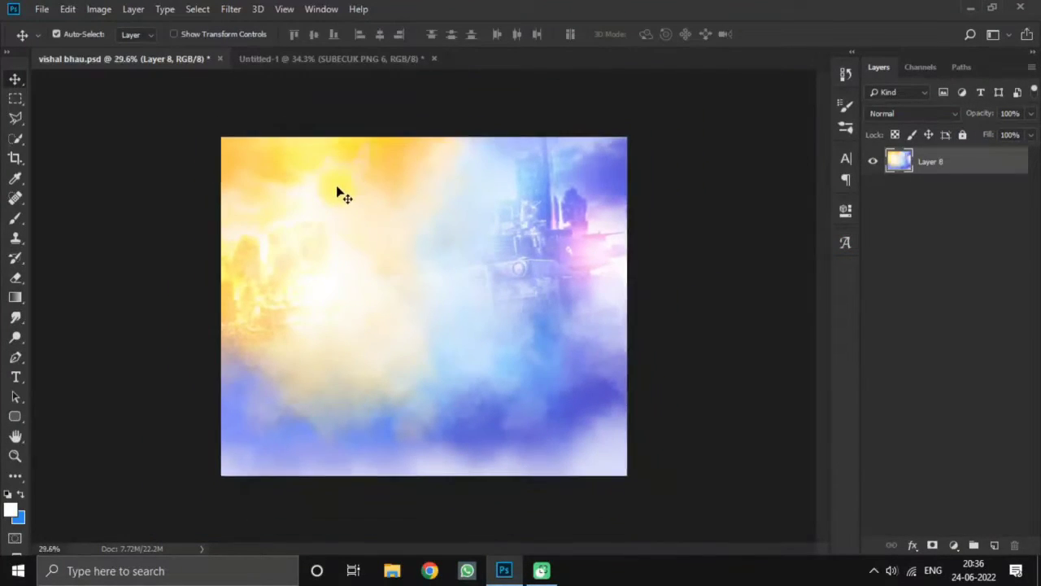
pyautogui.scroll(1, 384, 274)
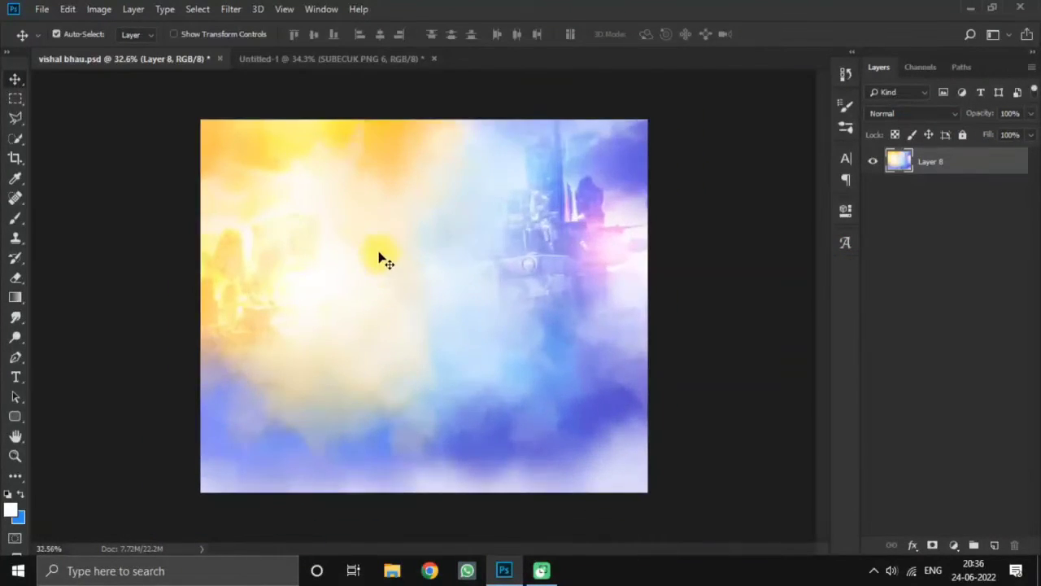
pyautogui.scroll(1, 366, 250)
pyautogui.click(315, 61)
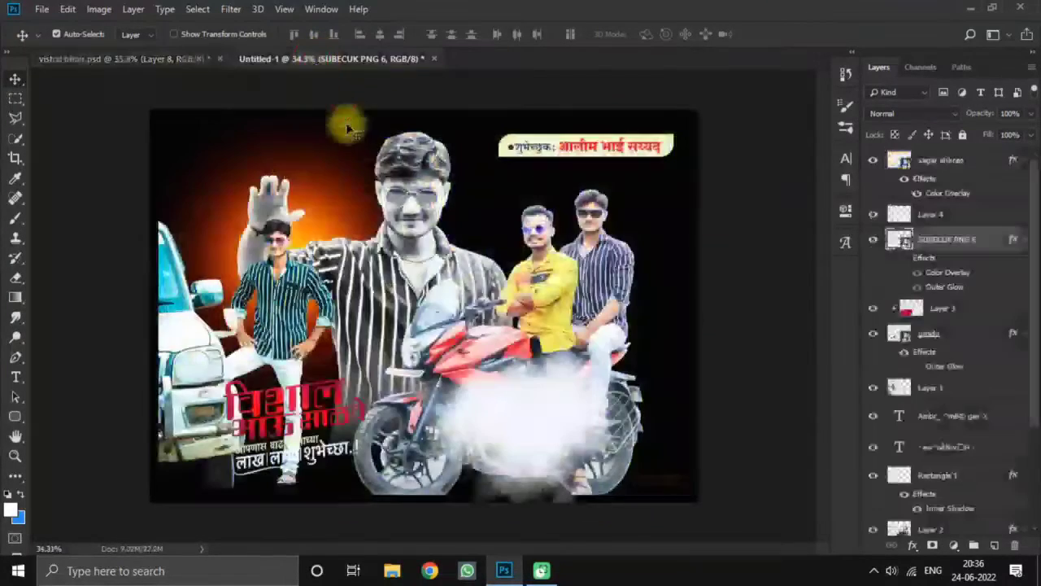
pyautogui.moveTo(417, 234); pyautogui.dragTo(376, 189)
pyautogui.moveTo(279, 252); pyautogui.dragTo(303, 360)
# - Fade the lower edge of the car and standing man into the background with the soft 800 px Eraser
pyautogui.click(15, 280)
pyautogui.scroll(2, 244, 342)
pyautogui.scroll(-5, 290, 233)
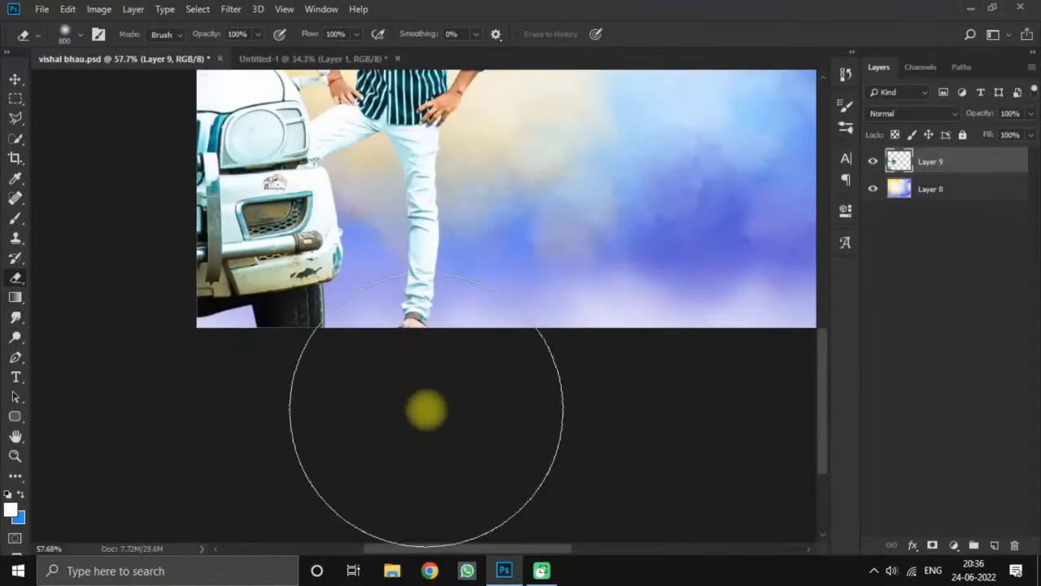
pyautogui.moveTo(427, 410)
pyautogui.mouseDown()
pyautogui.moveTo(415, 458)
pyautogui.moveTo(233, 449)
pyautogui.moveTo(133, 412)
pyautogui.moveTo(445, 462)
pyautogui.moveTo(416, 430)
pyautogui.mouseUp()
pyautogui.hotkey('ctrl', '0')
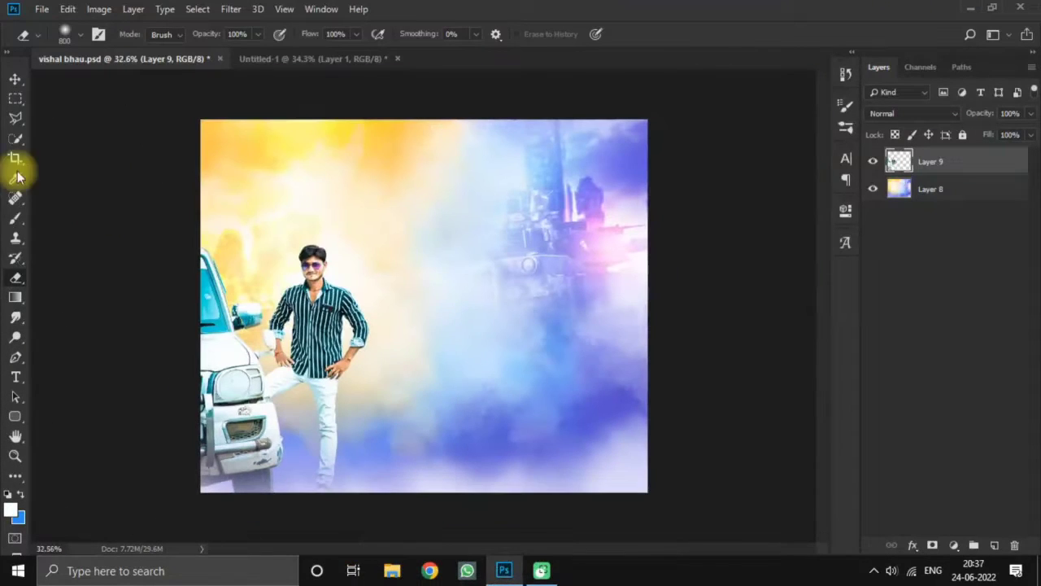
# - Copy the black-and-white waving man from Untitled-1 into the cloud-background document and place him behind the man with the car
pyautogui.click(14, 80)
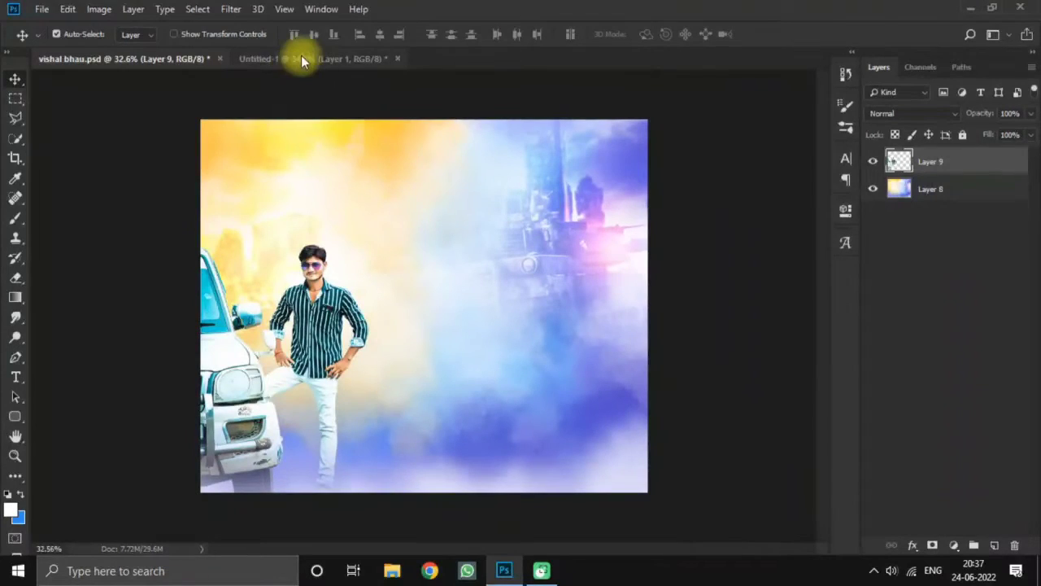
pyautogui.click(301, 60)
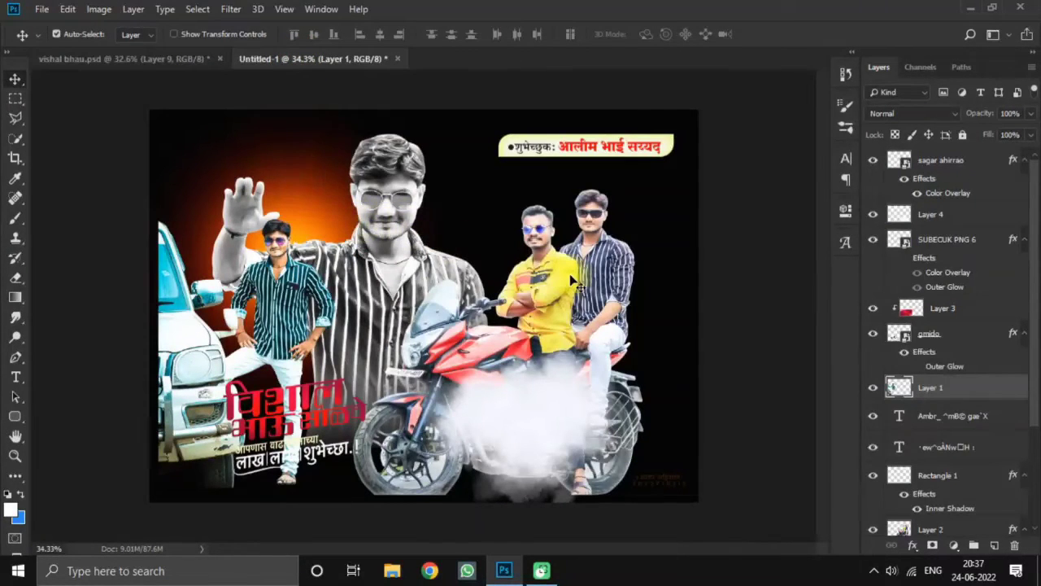
pyautogui.moveTo(390, 205); pyautogui.dragTo(291, 267)
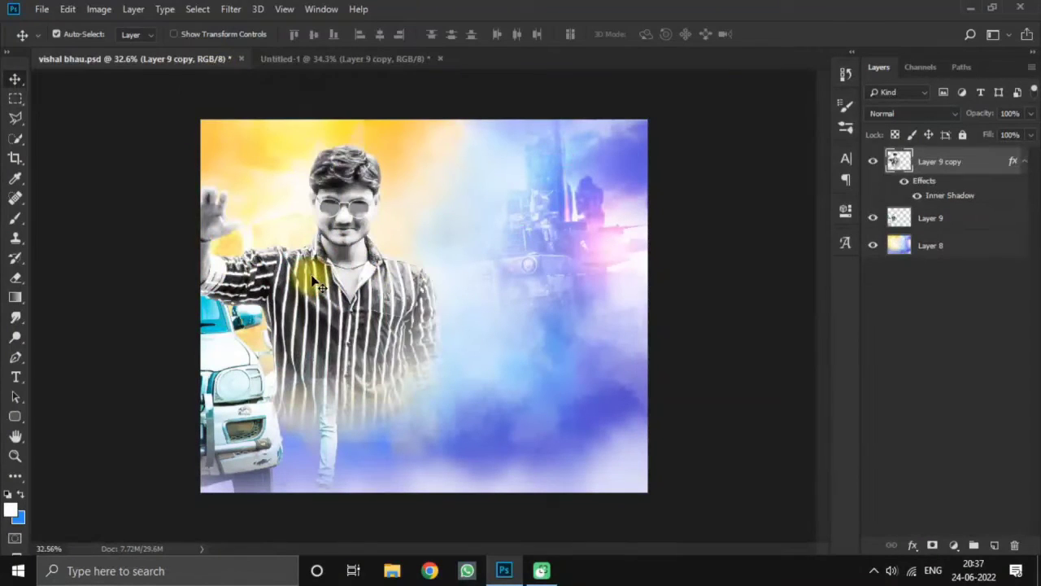
pyautogui.hotkey('ctrl', '-')
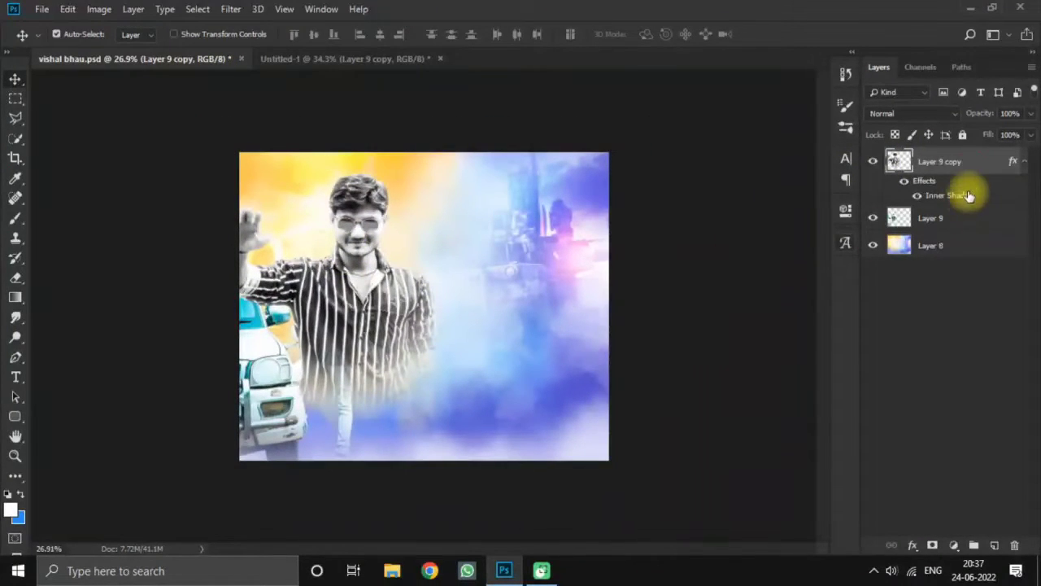
pyautogui.moveTo(968, 172); pyautogui.dragTo(960, 228)
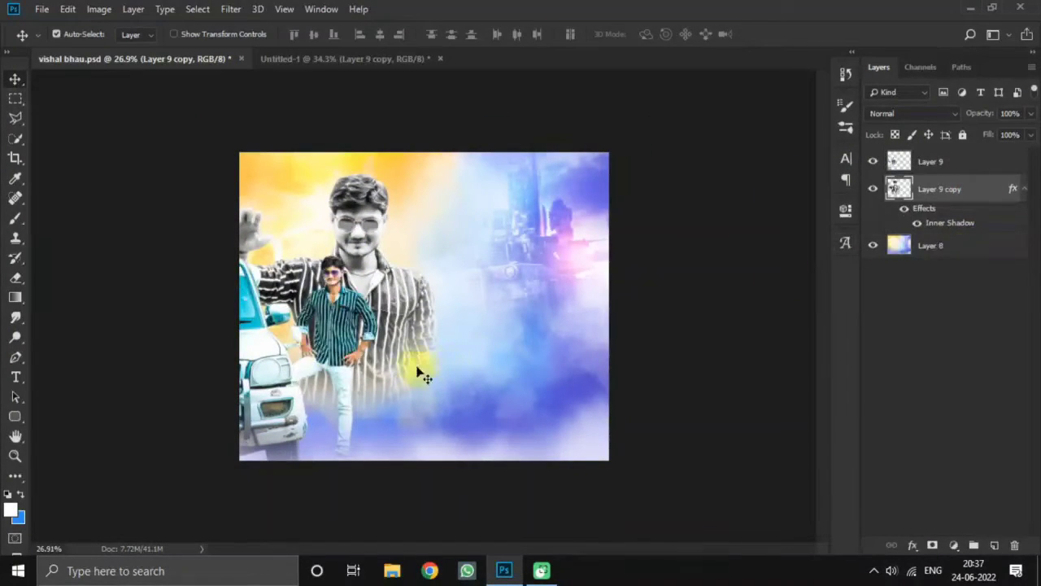
pyautogui.moveTo(405, 346); pyautogui.dragTo(410, 315)
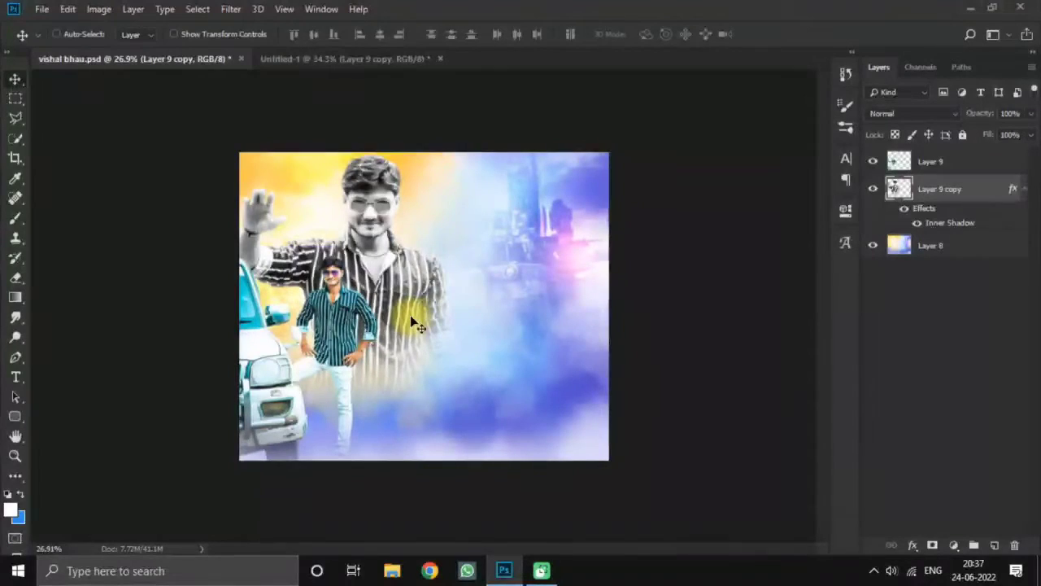
pyautogui.scroll(3, 410, 314)
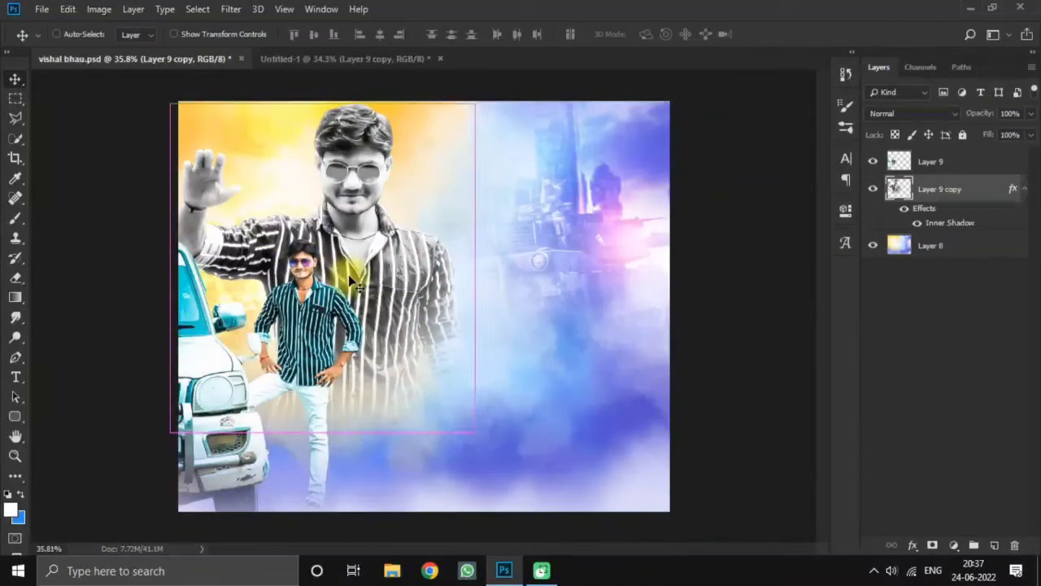
pyautogui.keyDown('ctrl'); pyautogui.click(92, 317); pyautogui.keyUp('ctrl')
pyautogui.click(14, 281)
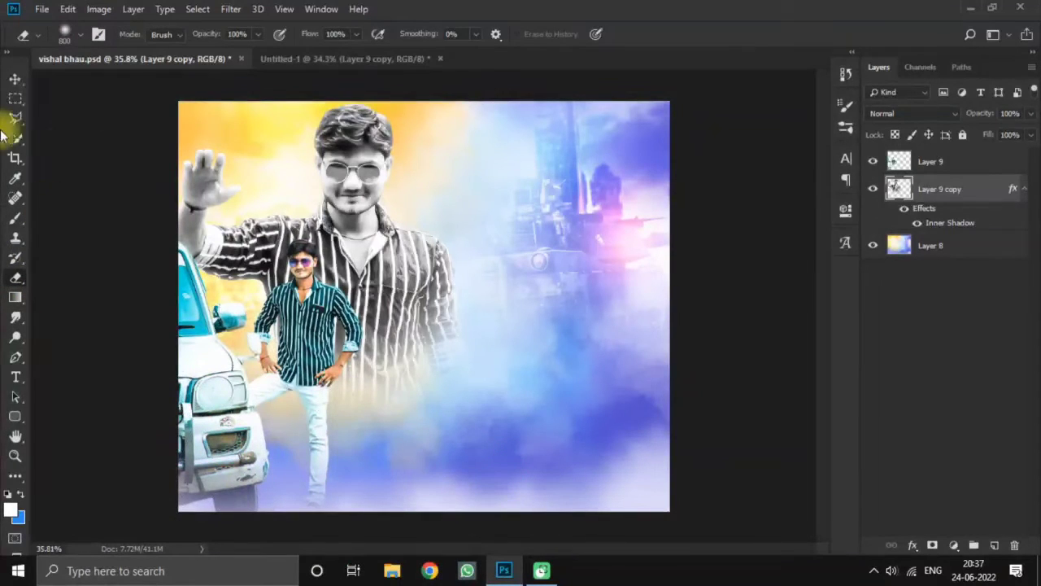
pyautogui.click(13, 81)
pyautogui.hotkey('ctrl', '-')
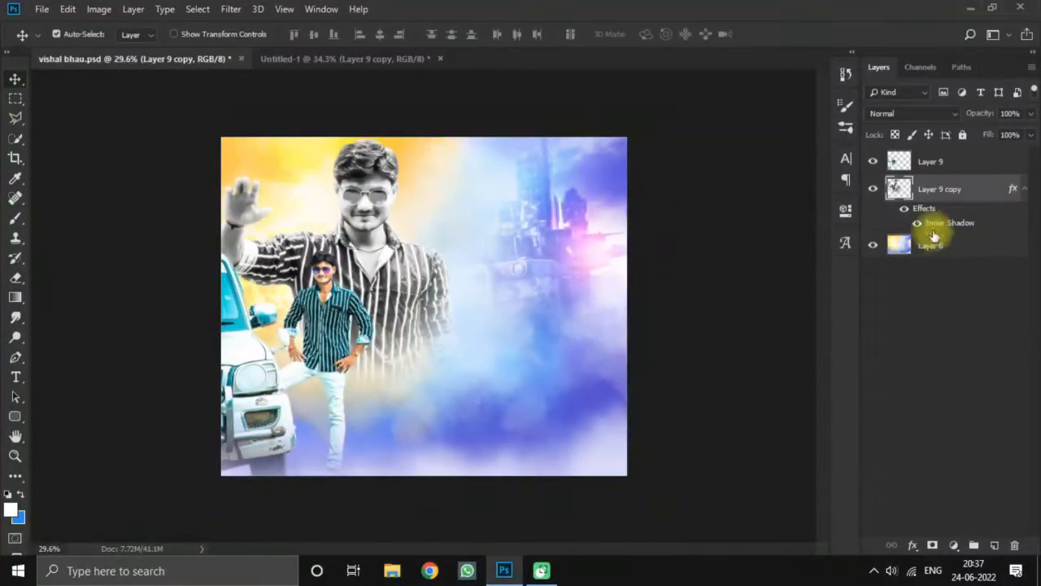
# - Copy the two men on the red motorcycle from Untitled-1 above Layer 9 and position them in the canvas's lower right area
pyautogui.click(952, 160)
pyautogui.moveTo(440, 219); pyautogui.dragTo(397, 167)
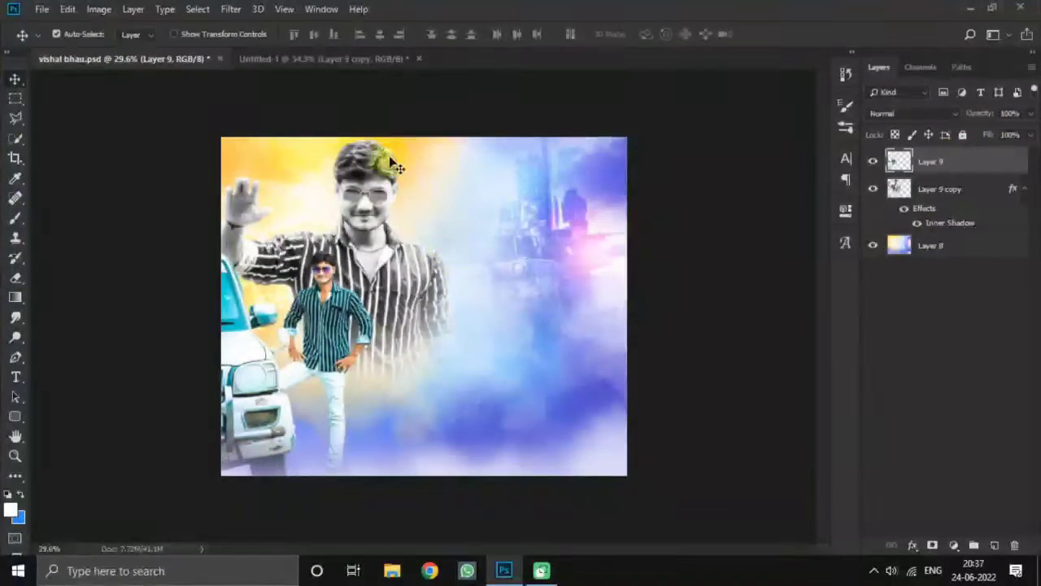
pyautogui.click(311, 57)
pyautogui.moveTo(350, 268); pyautogui.dragTo(529, 391)
pyautogui.moveTo(598, 421); pyautogui.dragTo(591, 384)
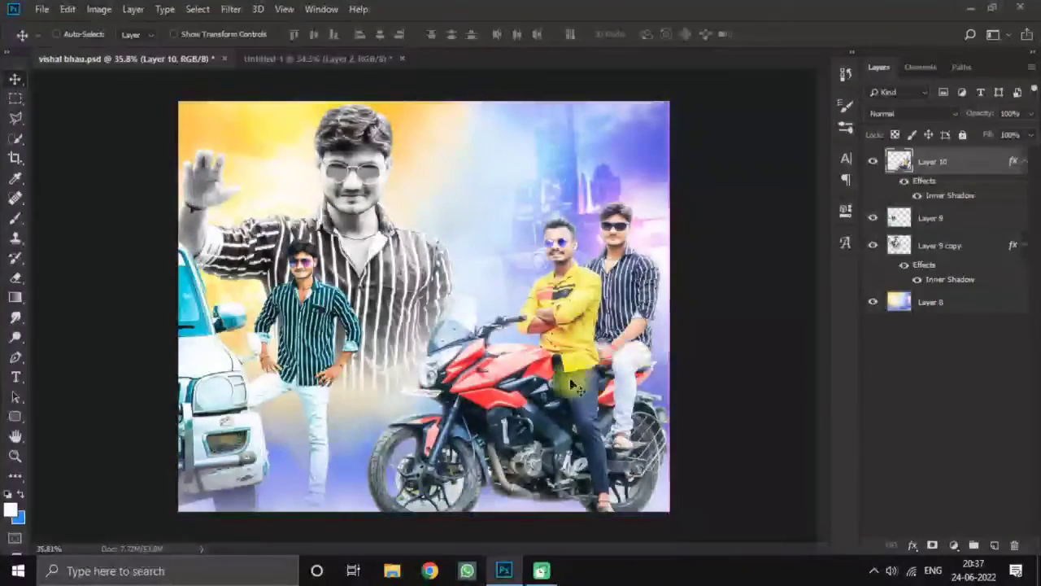
# - Fade the bottom of the motorcycle cutout into the background with the soft 800 px Eraser
pyautogui.click(14, 277)
pyautogui.scroll(2, 488, 453)
pyautogui.scroll(-3, 480, 456)
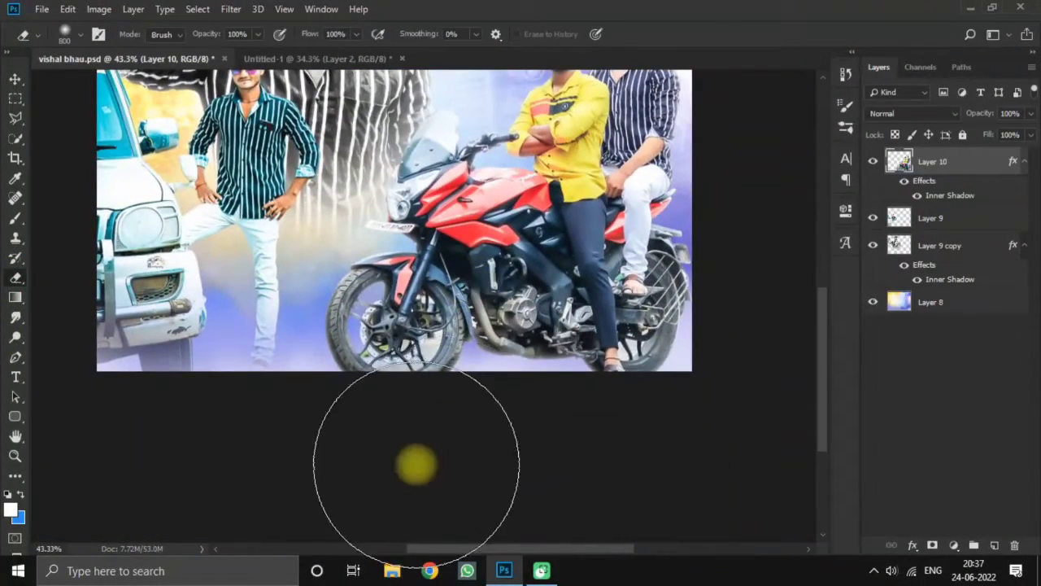
pyautogui.moveTo(486, 483)
pyautogui.mouseDown()
pyautogui.moveTo(650, 474)
pyautogui.moveTo(728, 454)
pyautogui.moveTo(668, 484)
pyautogui.moveTo(619, 479)
pyautogui.moveTo(415, 508)
pyautogui.moveTo(316, 481)
pyautogui.moveTo(239, 405)
pyautogui.moveTo(300, 480)
pyautogui.moveTo(410, 485)
pyautogui.moveTo(496, 521)
pyautogui.moveTo(519, 457)
pyautogui.moveTo(421, 409)
pyautogui.mouseUp()
pyautogui.scroll(-2, 421, 409)
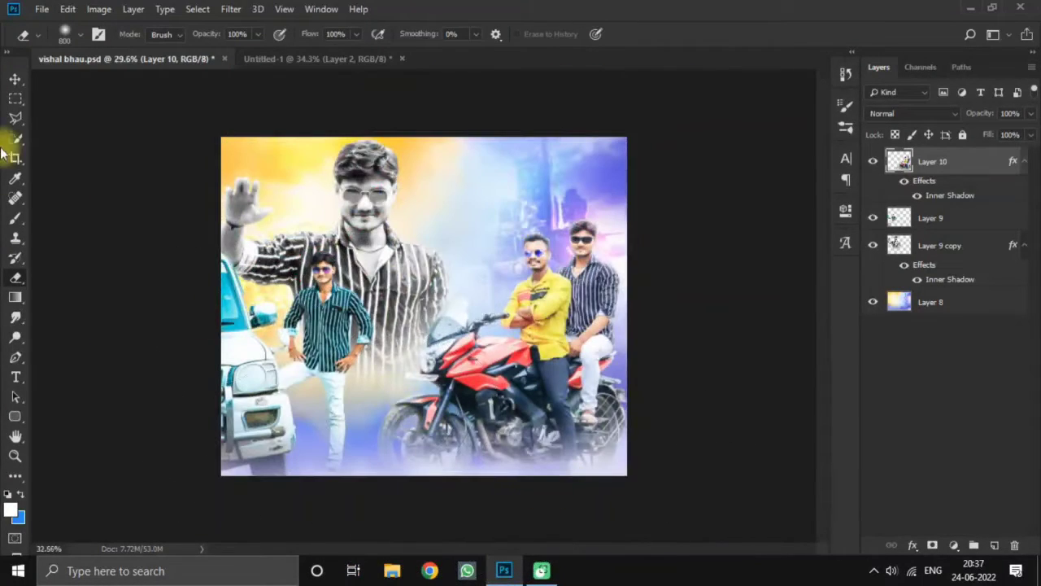
# - Copy the white smoke Layer 4 from Untitled-1 to the upper middle of the canvas and stack it directly above Layer 8
pyautogui.click(15, 79)
pyautogui.scroll(1, 446, 235)
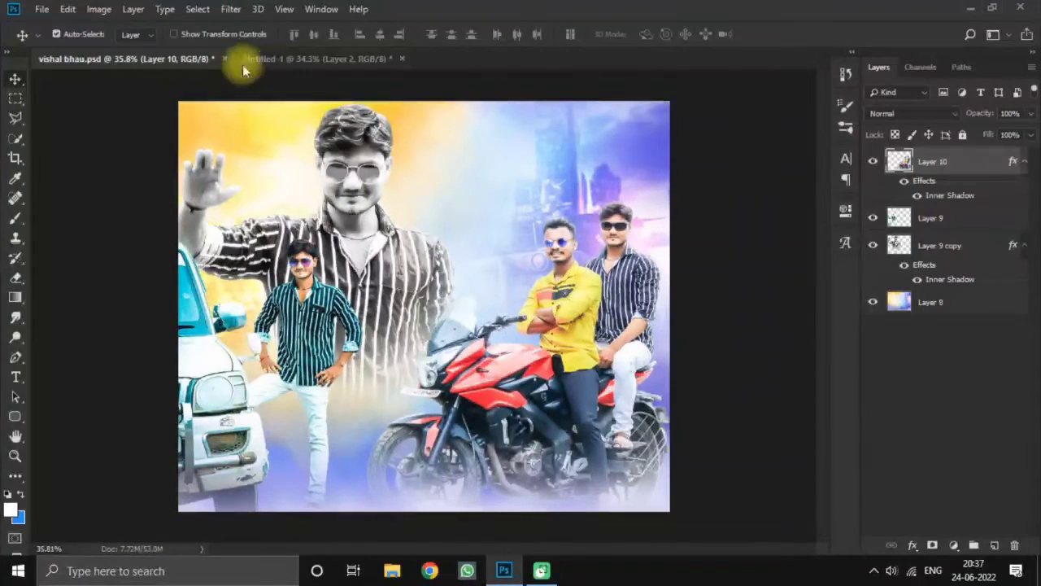
pyautogui.click(268, 61)
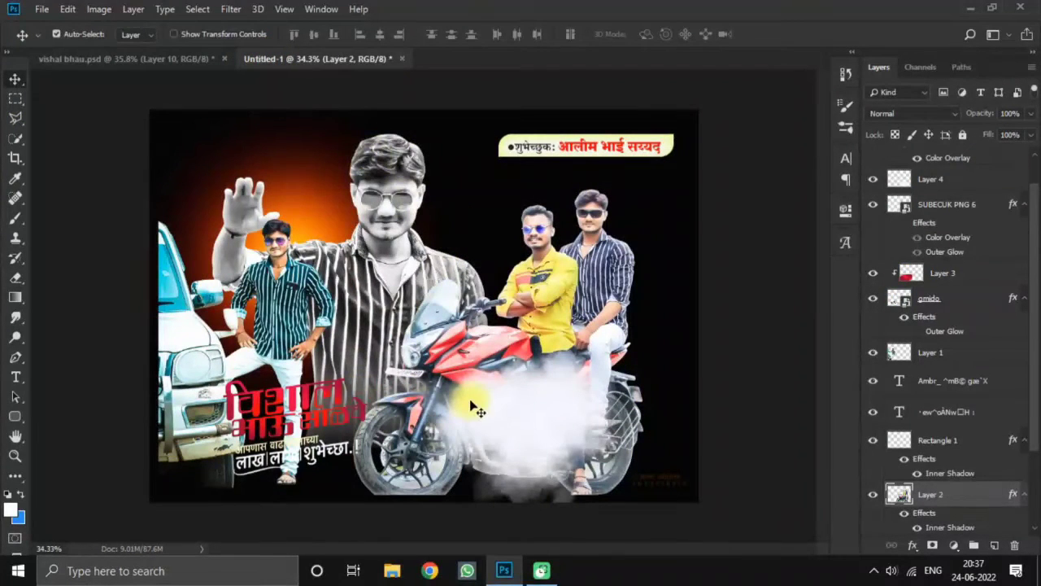
pyautogui.click(504, 419)
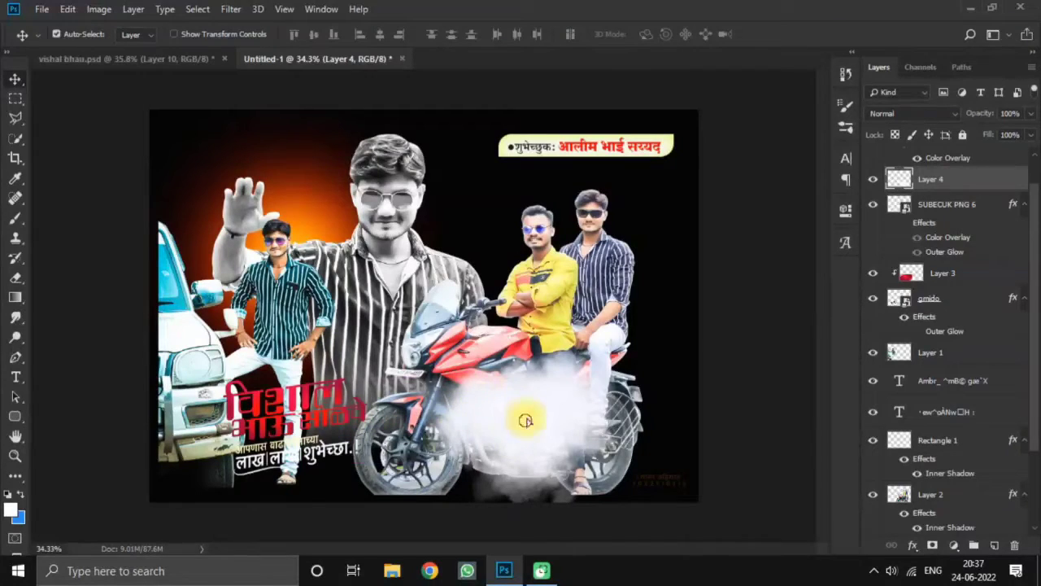
pyautogui.moveTo(526, 420); pyautogui.dragTo(581, 202)
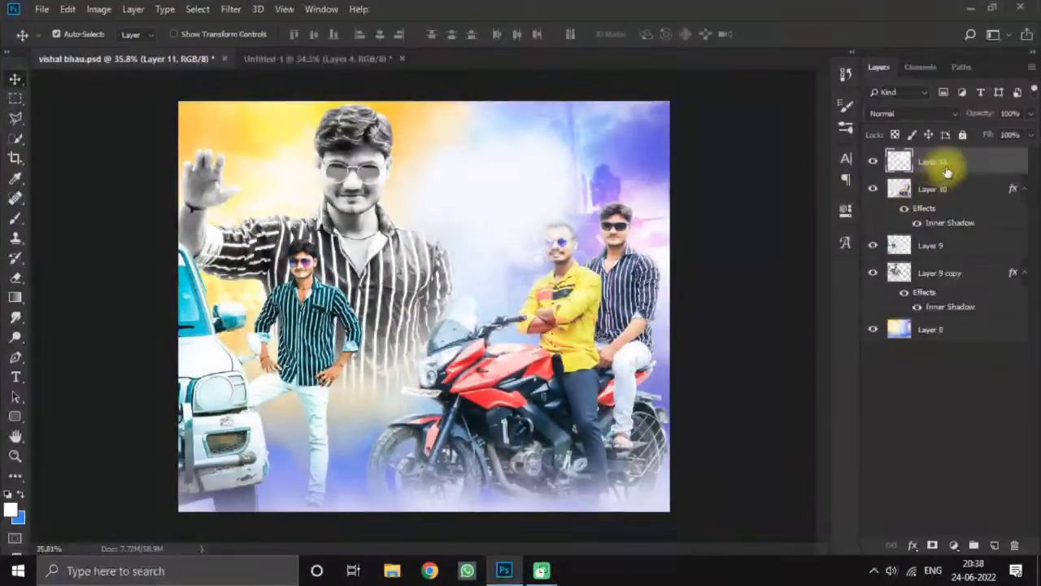
pyautogui.moveTo(946, 171); pyautogui.dragTo(930, 302)
pyautogui.moveTo(520, 203); pyautogui.dragTo(519, 205)
# - Copy the red name title and its clipped Layer 3 from Untitled-1 above Layer 10, positioning it over the motorcycle riders
pyautogui.click(961, 164)
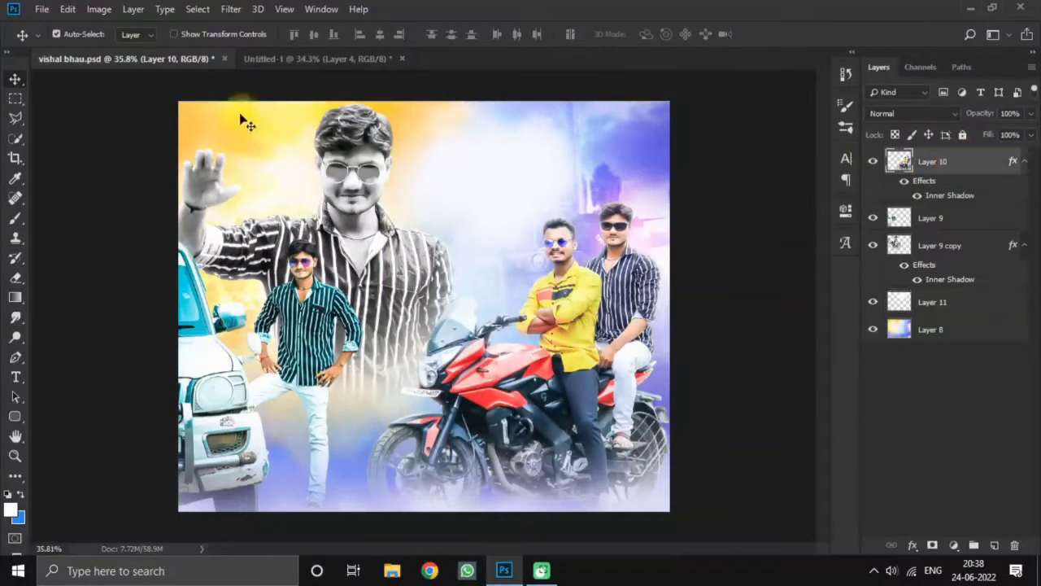
pyautogui.click(299, 59)
pyautogui.click(311, 409)
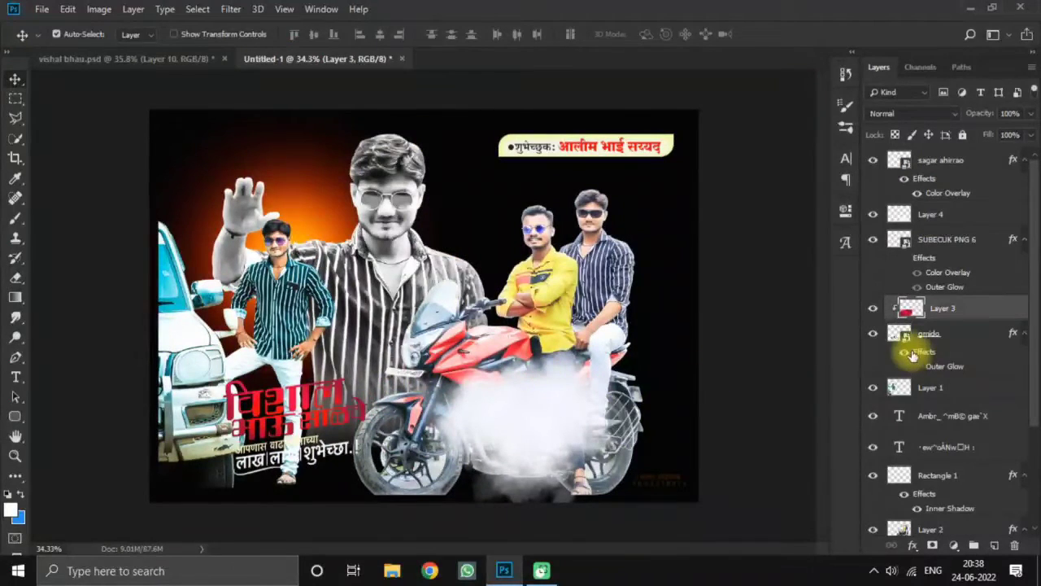
pyautogui.keyDown('ctrl'); pyautogui.click(944, 342); pyautogui.keyUp('ctrl')
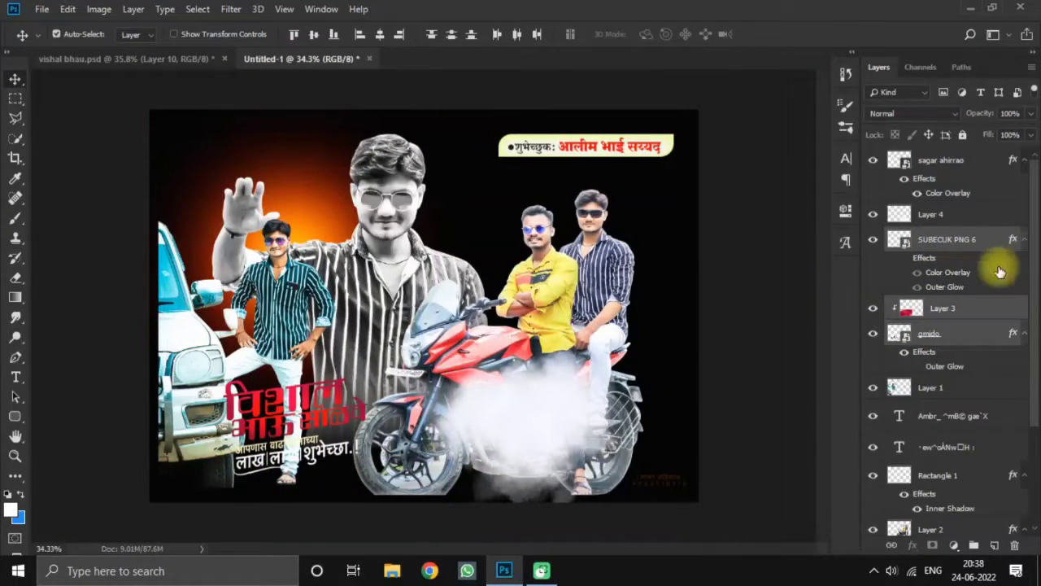
pyautogui.moveTo(285, 407); pyautogui.dragTo(480, 176)
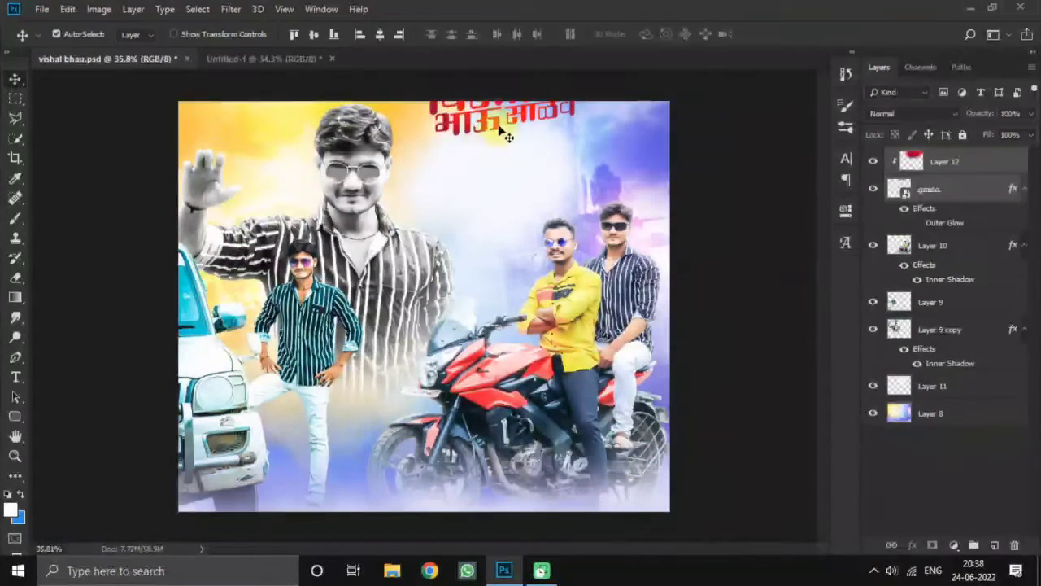
pyautogui.moveTo(509, 113); pyautogui.dragTo(508, 163)
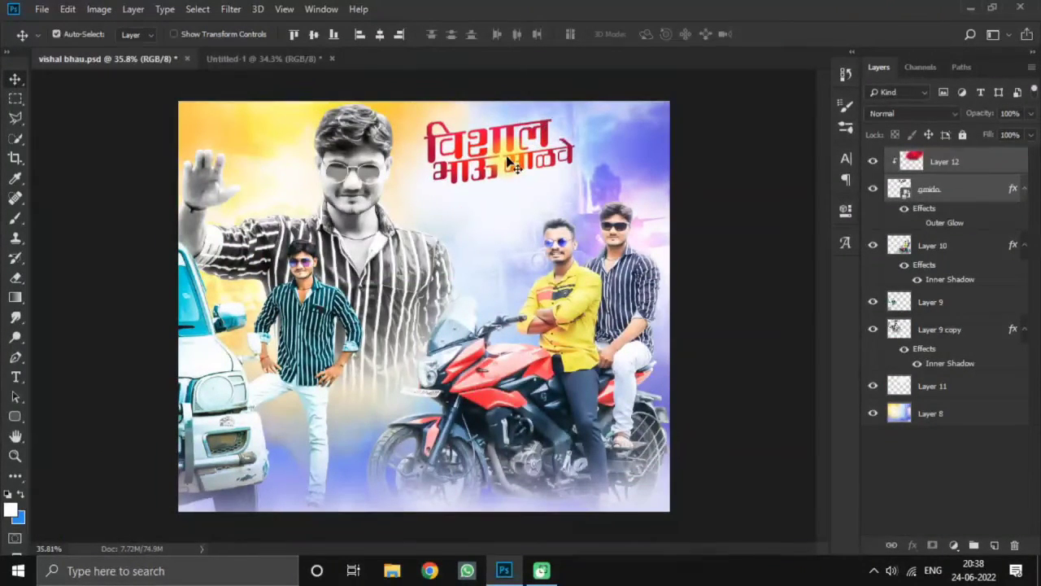
# - Copy the SUBECUK PNG 6 greeting text from Untitled-1 to just below the name title and turn on its layer effects
pyautogui.click(988, 162)
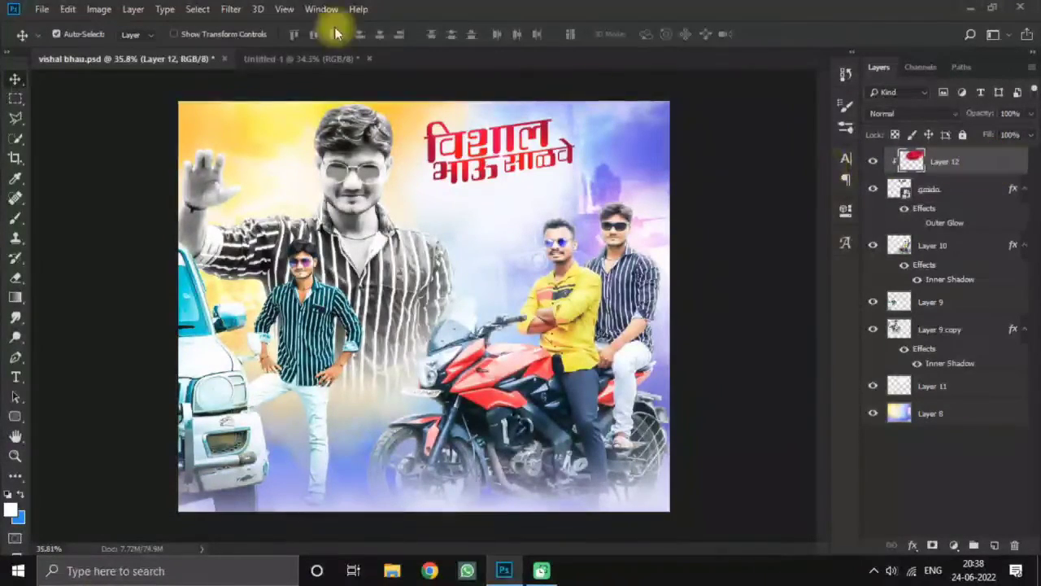
pyautogui.moveTo(266, 69); pyautogui.dragTo(253, 377)
pyautogui.click(274, 465)
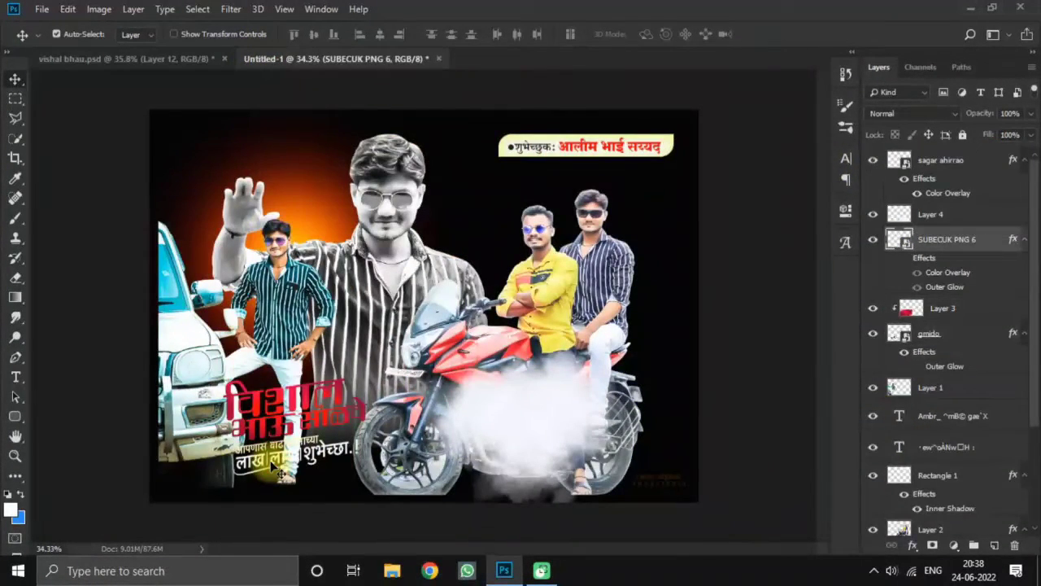
pyautogui.click(282, 466)
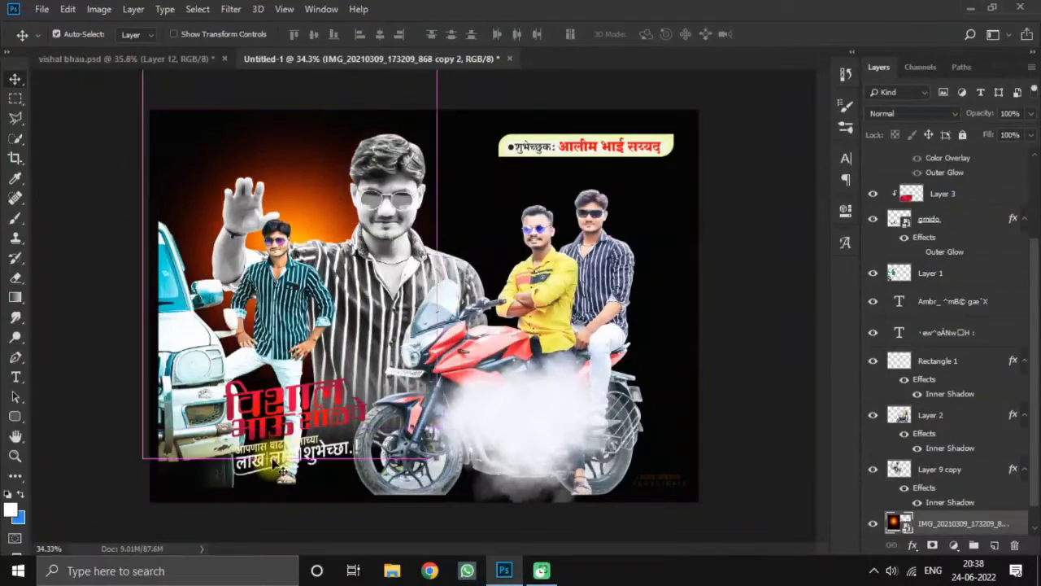
pyautogui.moveTo(286, 470); pyautogui.dragTo(504, 199)
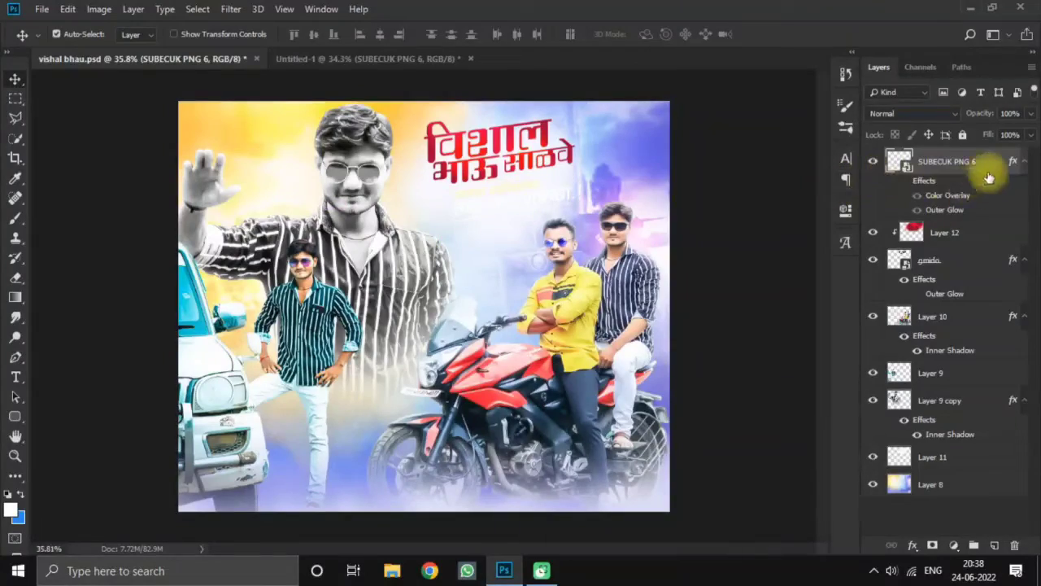
pyautogui.click(904, 180)
pyautogui.scroll(5, 573, 221)
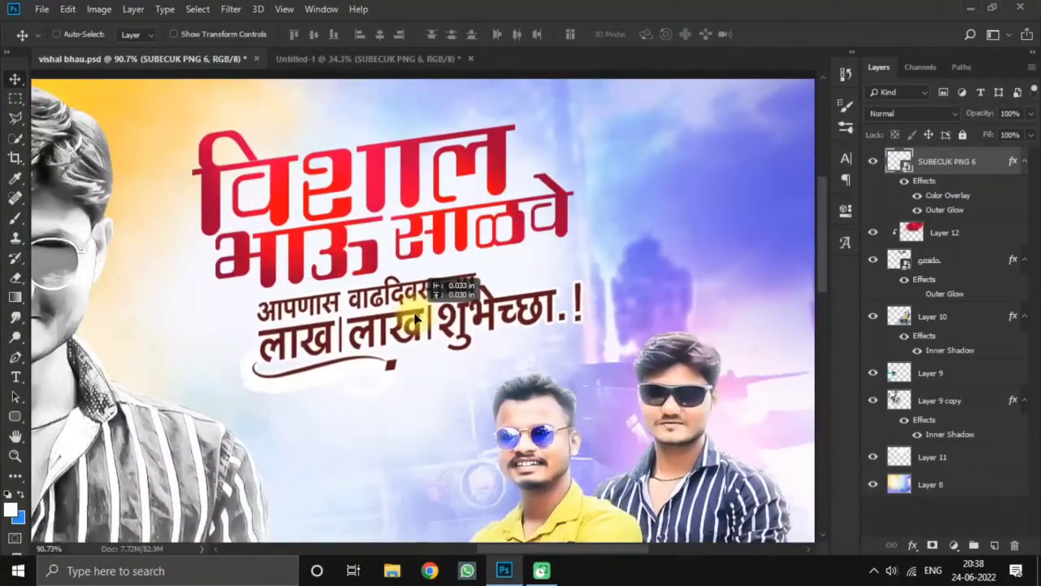
# - Give the gmido title layer a white Outer Glow with 100% spread and a size of 9 px
pyautogui.scroll(-3, 387, 311)
pyautogui.scroll(1, 456, 248)
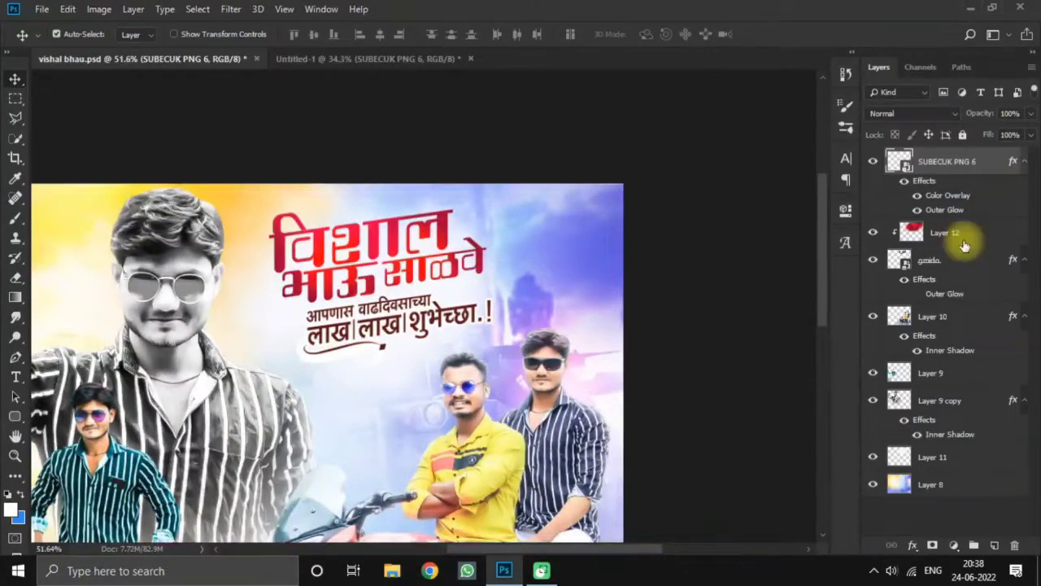
pyautogui.click(970, 267)
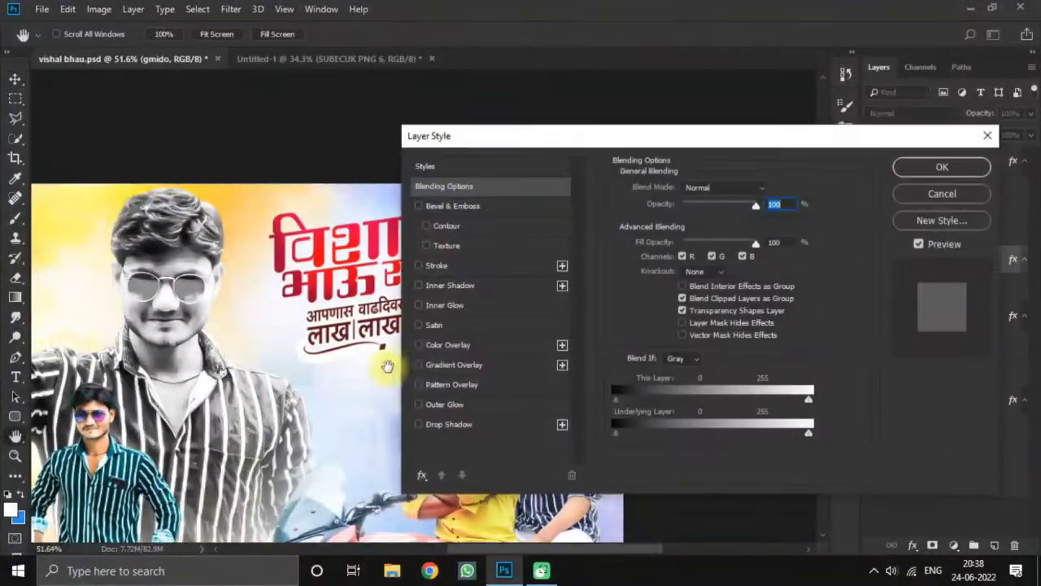
pyautogui.click(446, 404)
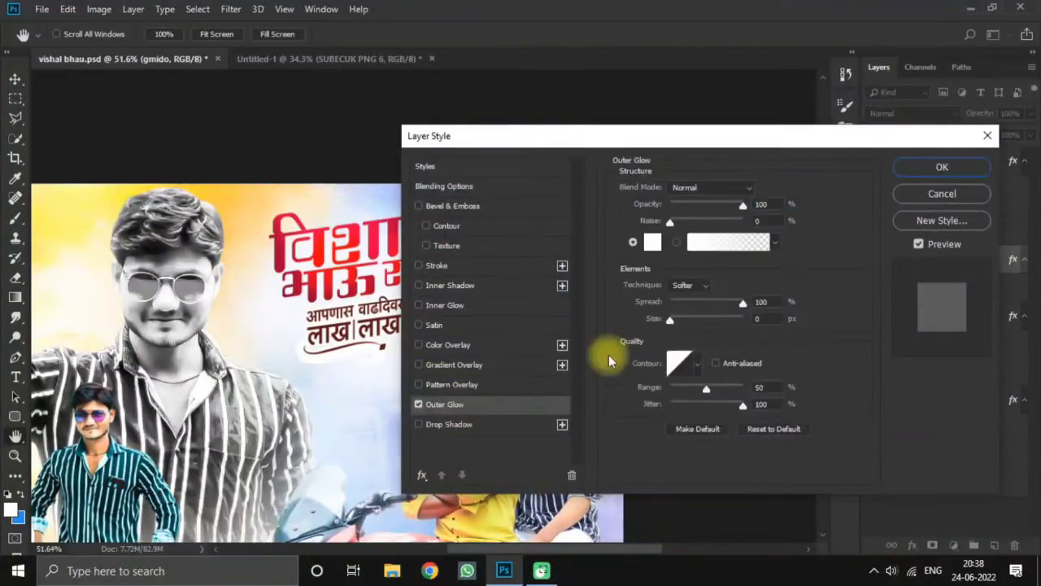
pyautogui.click(679, 321)
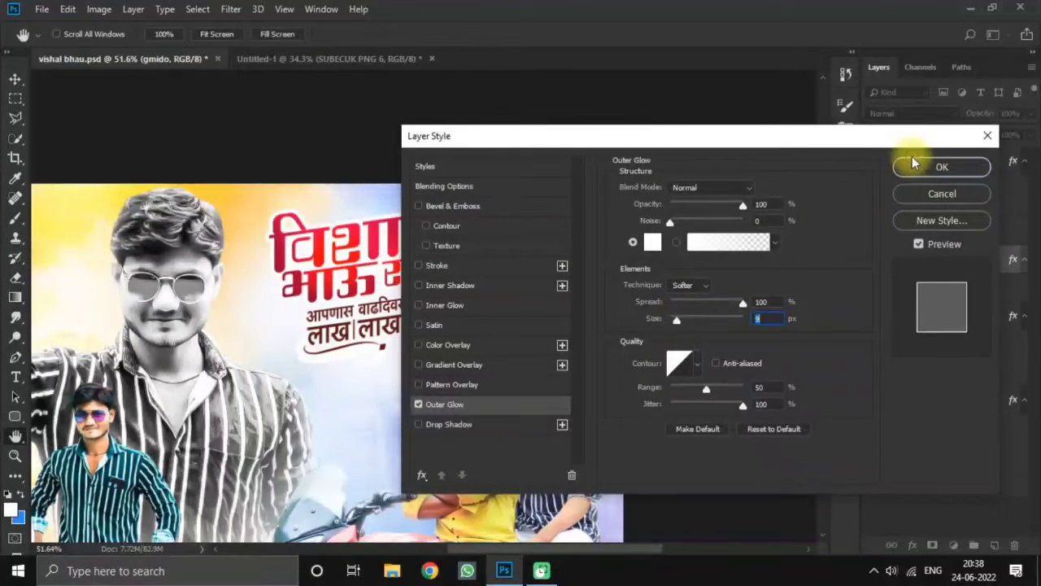
pyautogui.click(918, 164)
pyautogui.hotkey('ctrl', '0')
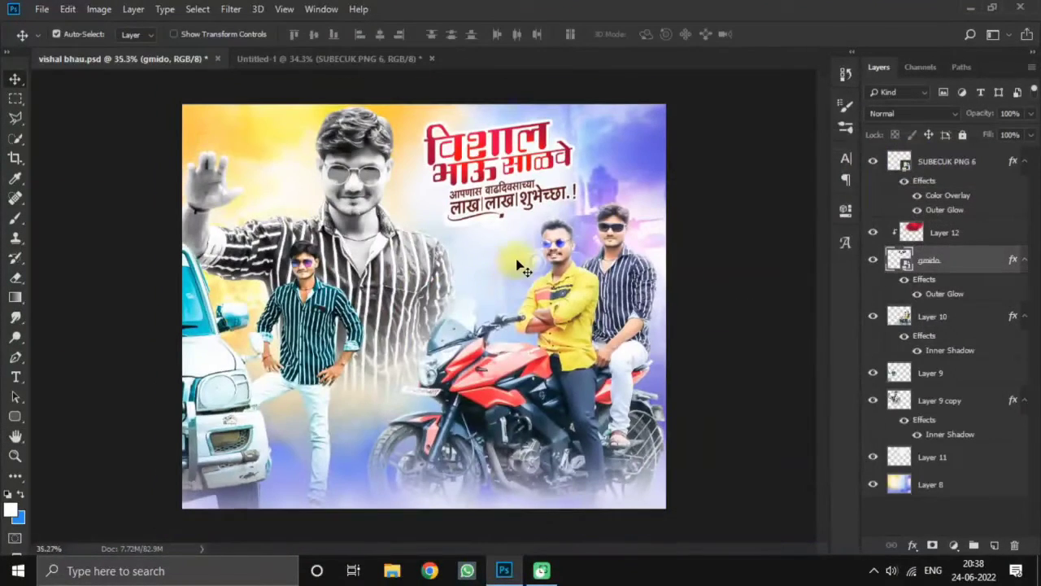
# - Scale the gmido title, its clipped Layer 12 and the SUBECUK PNG 6 greeting together to about 103.5% and fine-tune their position
pyautogui.keyDown('shift'); pyautogui.click(957, 167); pyautogui.keyUp('shift')
pyautogui.hotkey('ctrl', 't')
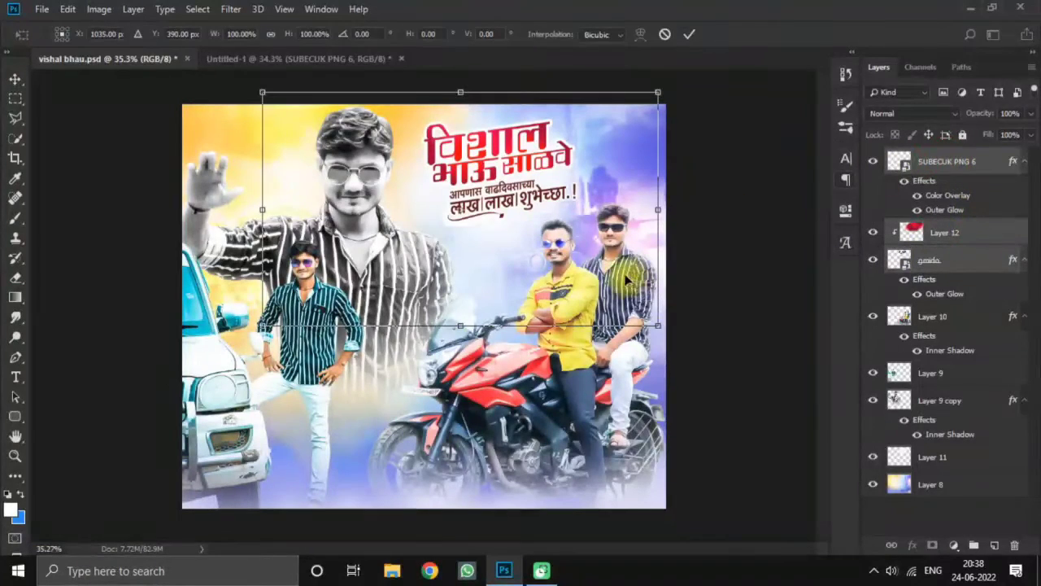
pyautogui.moveTo(655, 324); pyautogui.dragTo(670, 333)
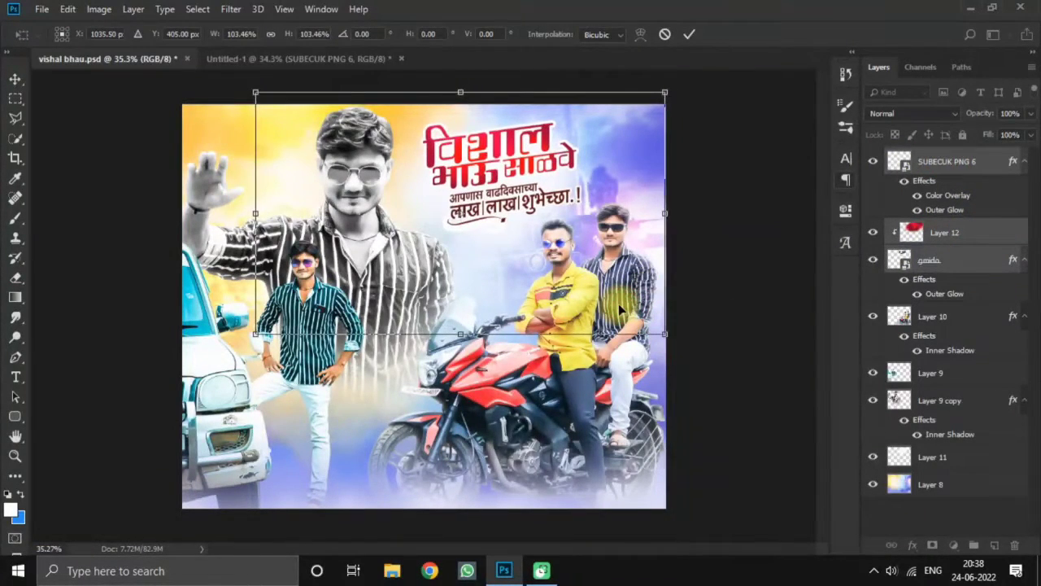
pyautogui.press('Return')
pyautogui.moveTo(517, 221); pyautogui.dragTo(506, 210)
# - Hide the white smoke Layer 4 in the Untitled-1 document
pyautogui.click(976, 161)
pyautogui.scroll(-2, 464, 301)
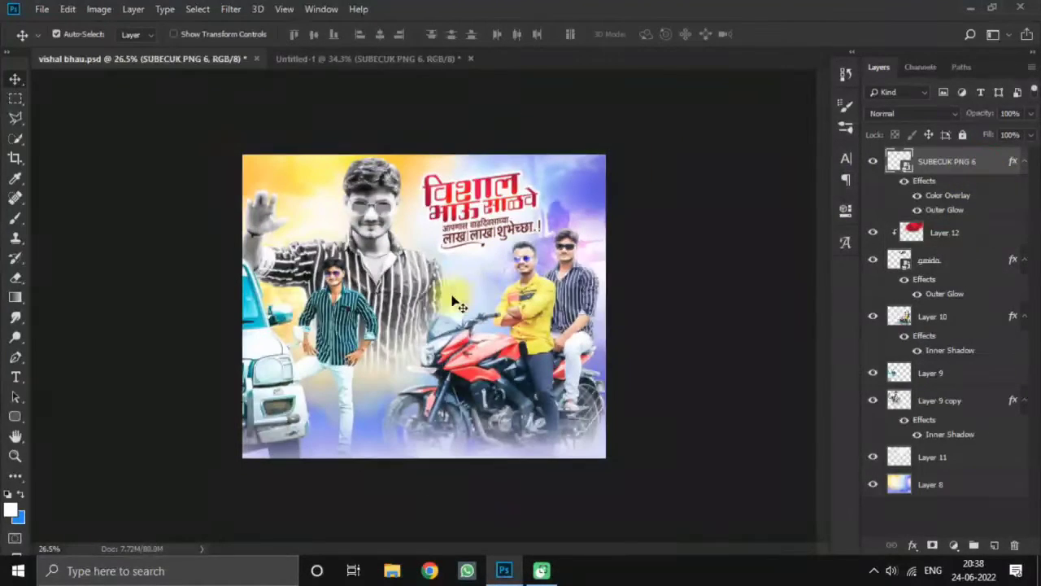
pyautogui.click(317, 60)
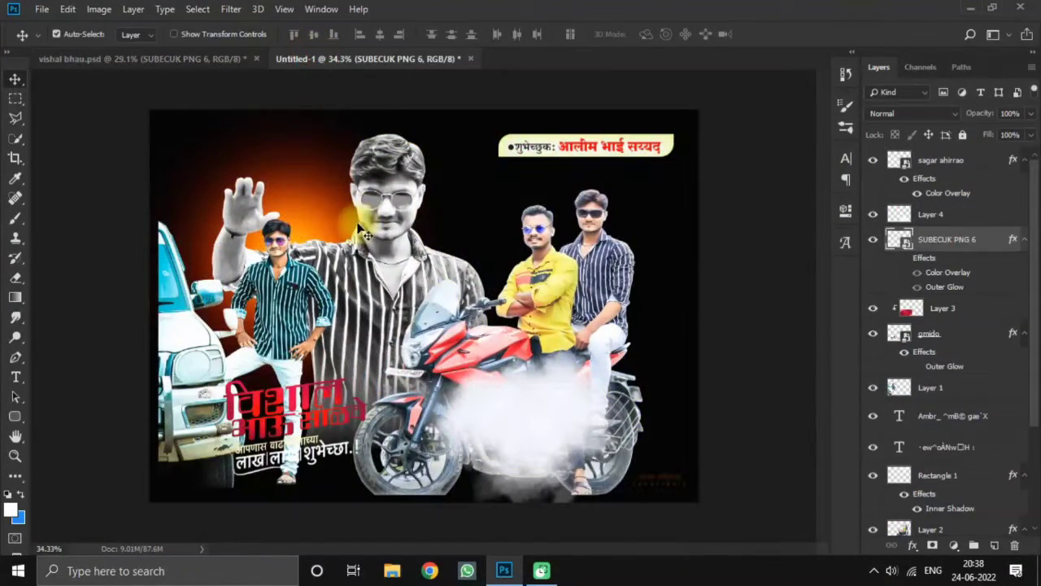
pyautogui.scroll(-2, 426, 223)
pyautogui.scroll(1, 517, 309)
pyautogui.moveTo(493, 412); pyautogui.dragTo(506, 393)
pyautogui.click(872, 215)
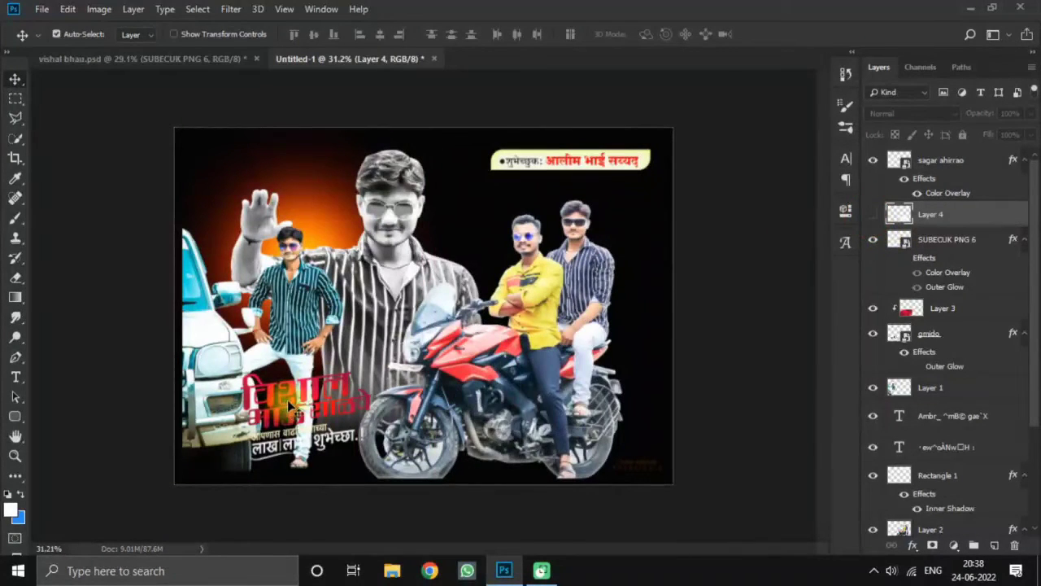
# - Copy the pale yellow Rectangle 1 plate from Untitled-1 to the bottom centre of the banner, above the greeting text
pyautogui.click(517, 280)
pyautogui.click(553, 162)
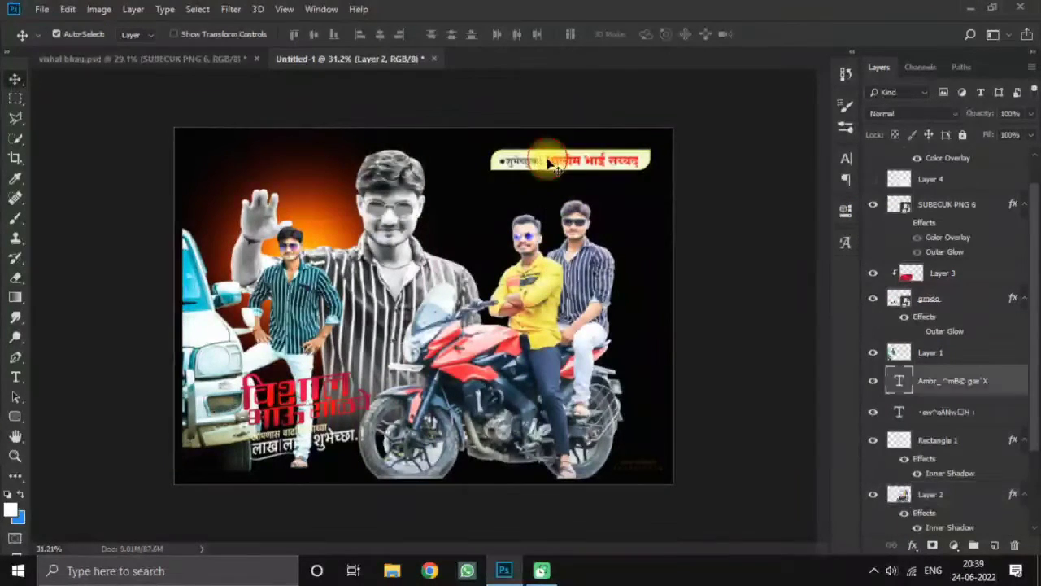
pyautogui.click(873, 440)
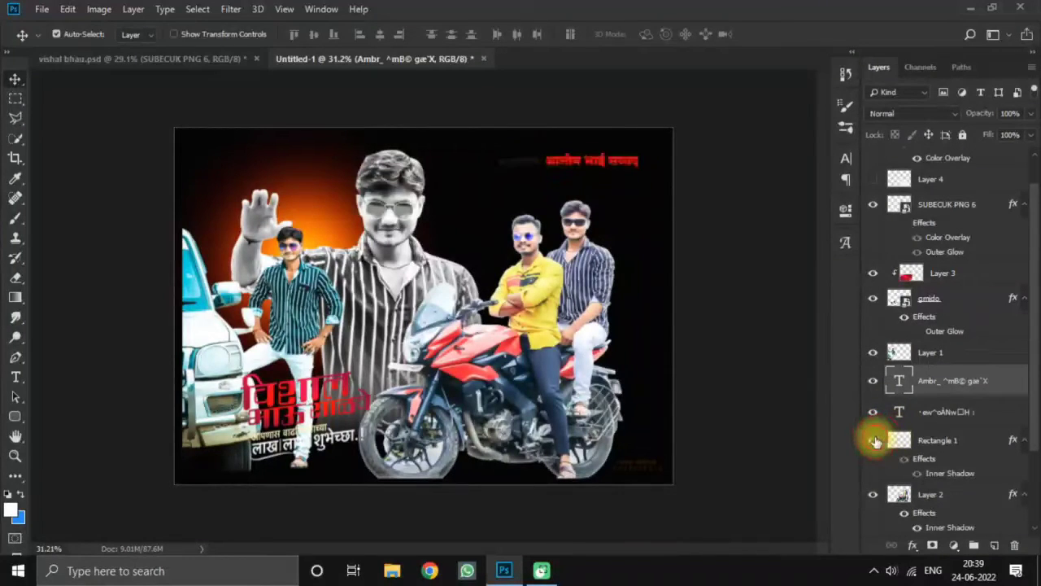
pyautogui.click(873, 441)
pyautogui.click(925, 440)
pyautogui.moveTo(570, 162); pyautogui.dragTo(384, 99)
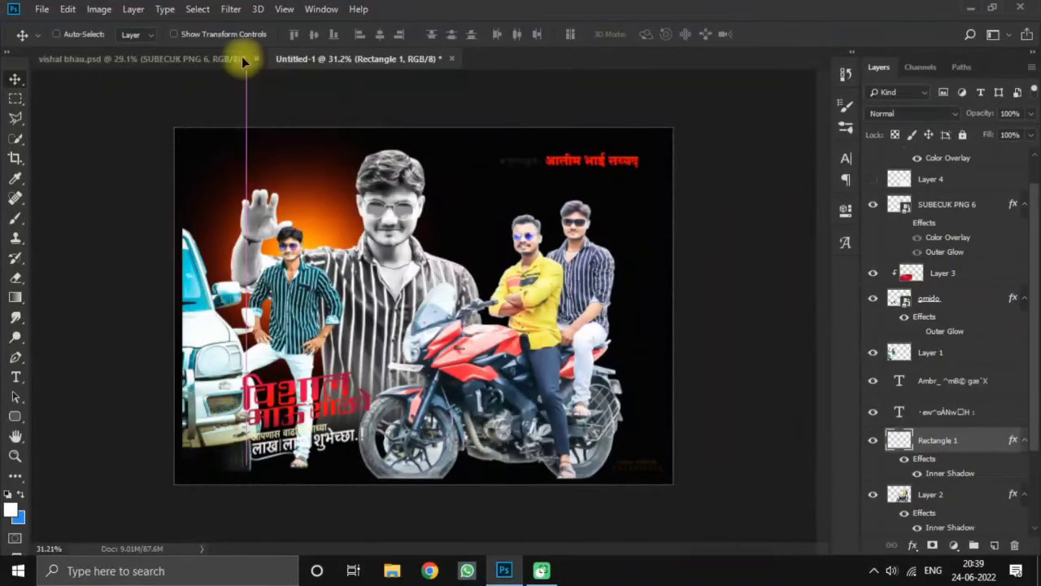
pyautogui.moveTo(243, 61); pyautogui.dragTo(472, 462)
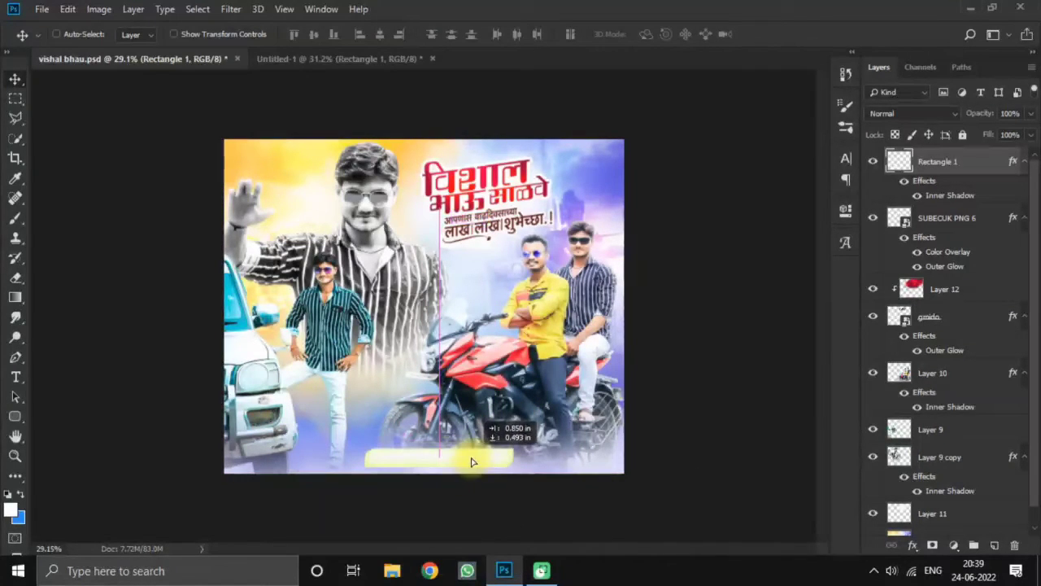
pyautogui.scroll(2, 462, 498)
pyautogui.scroll(-3, 458, 475)
pyautogui.scroll(3, 449, 467)
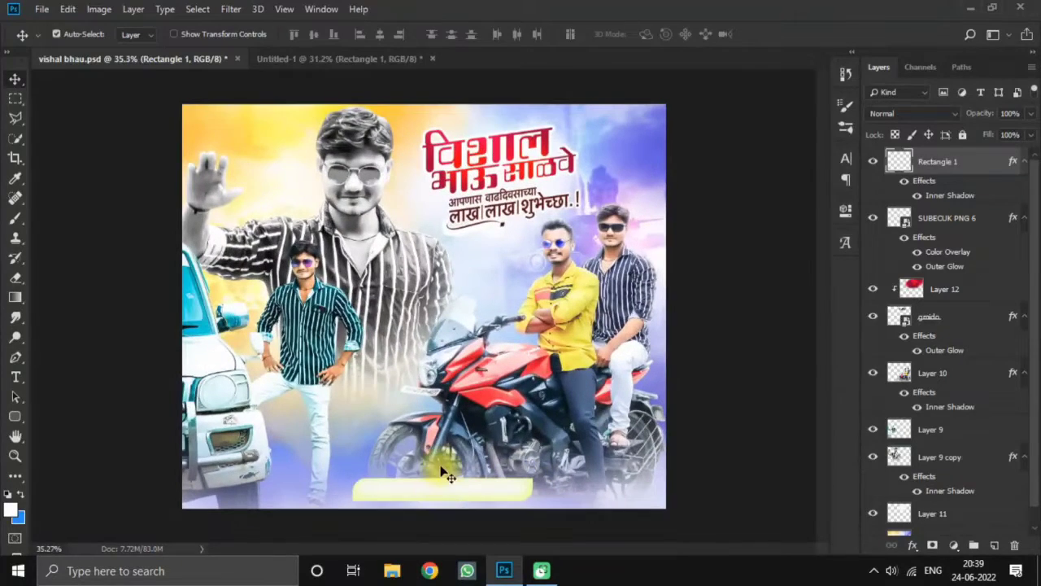
pyautogui.scroll(-1, 439, 453)
# - Copy the black "शुभेच्छुक:" label from Untitled-1 onto the beginning of the pale yellow plate
pyautogui.click(317, 53)
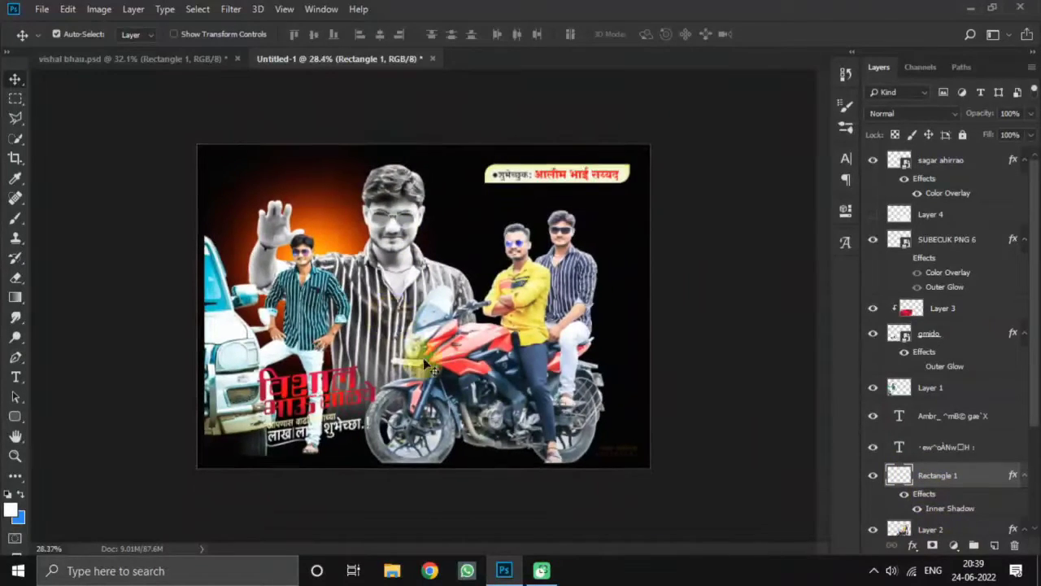
pyautogui.click(533, 198)
pyautogui.click(567, 168)
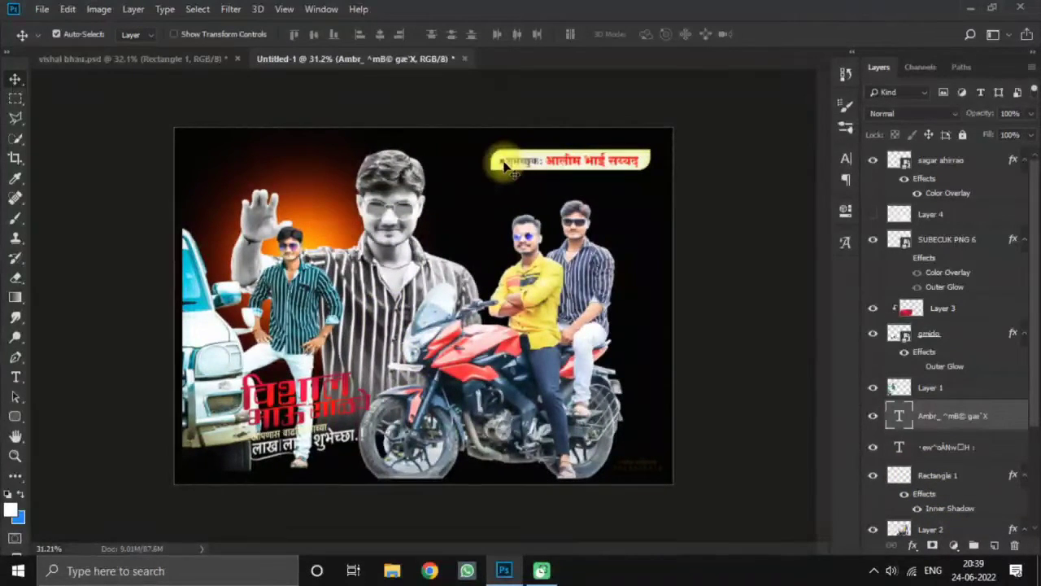
pyautogui.moveTo(499, 161); pyautogui.dragTo(399, 454)
pyautogui.scroll(5, 391, 490)
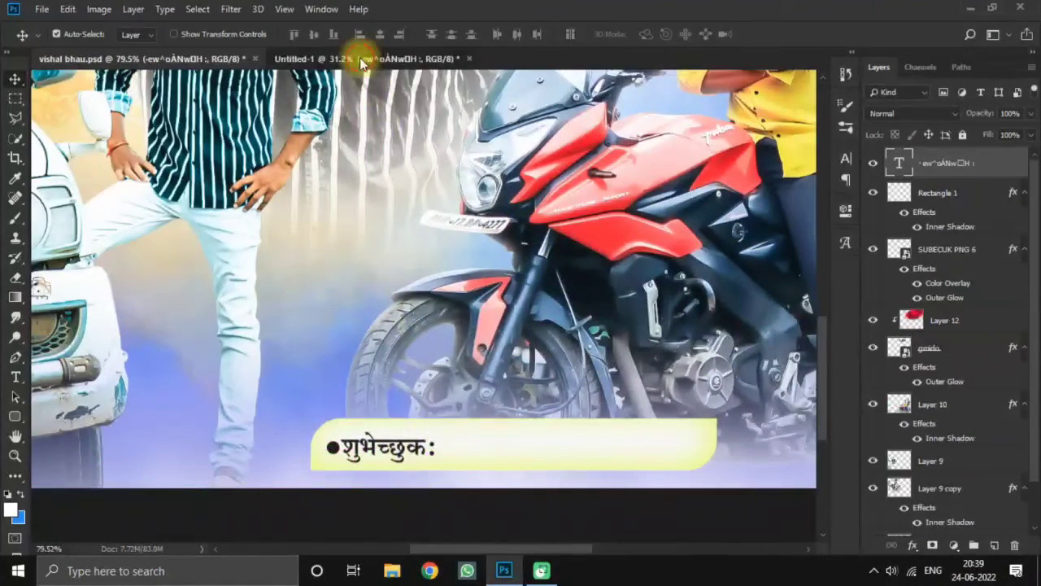
# - Copy the red well-wisher's name text from Untitled-1 onto the plate beside the label, and nudge the label closer to it
pyautogui.click(360, 59)
pyautogui.moveTo(561, 175); pyautogui.dragTo(505, 437)
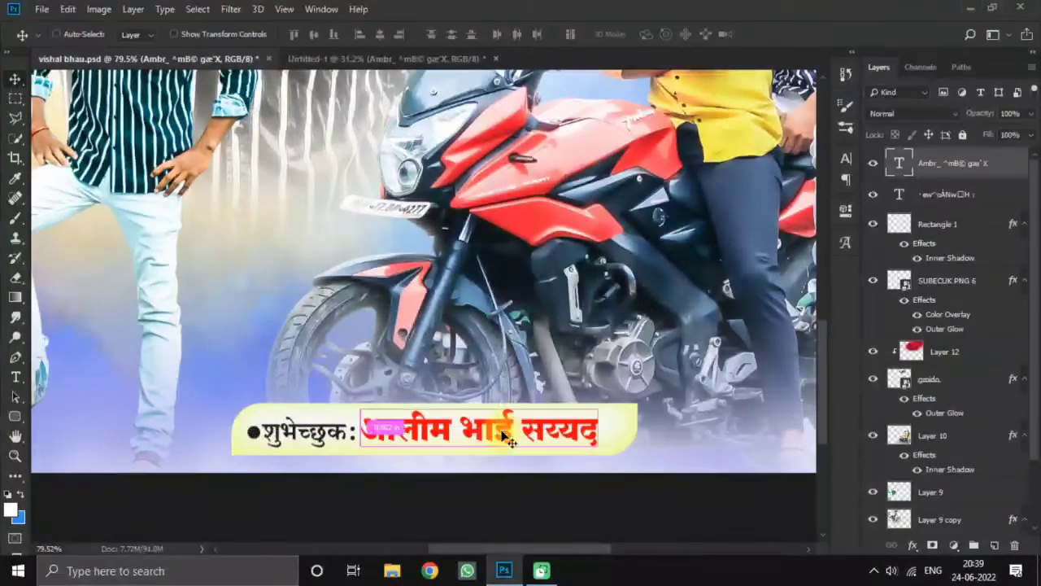
pyautogui.moveTo(274, 444); pyautogui.dragTo(283, 443)
pyautogui.hotkey('ctrl', '0')
pyautogui.scroll(-5, 484, 428)
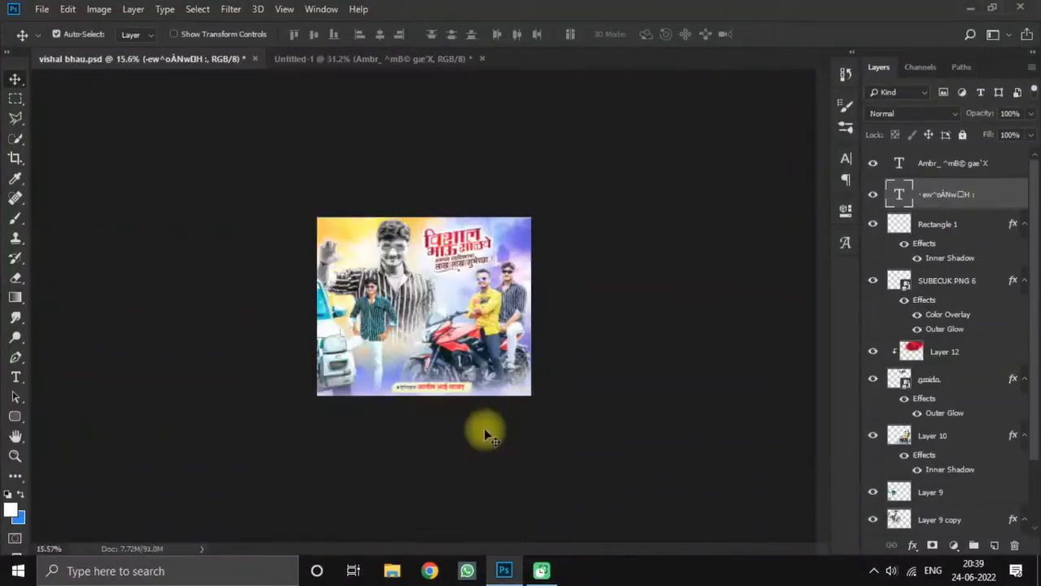
pyautogui.scroll(5, 484, 440)
pyautogui.scroll(3, 487, 426)
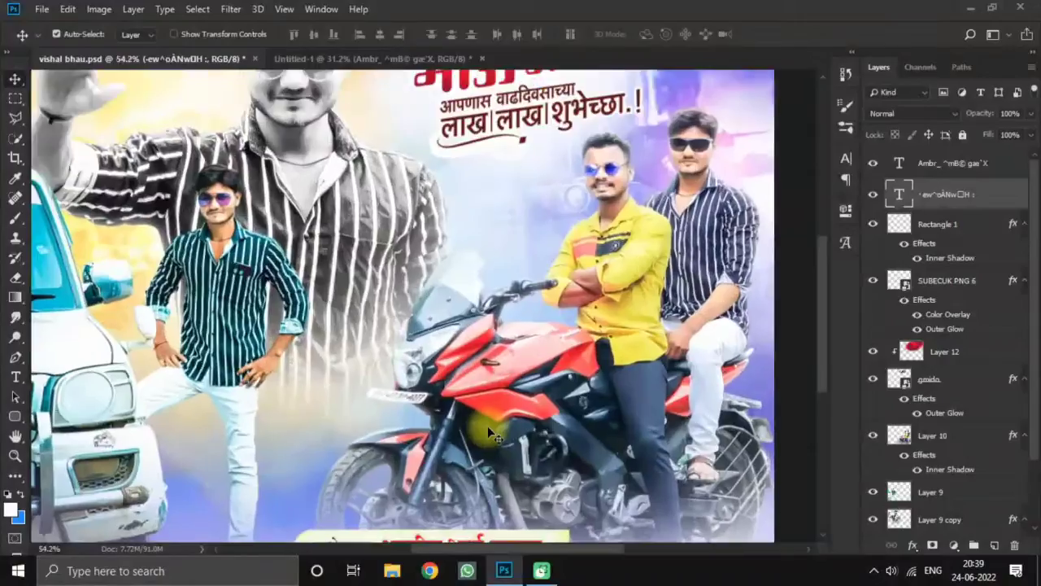
pyautogui.scroll(-3, 487, 425)
pyautogui.scroll(-1, 496, 413)
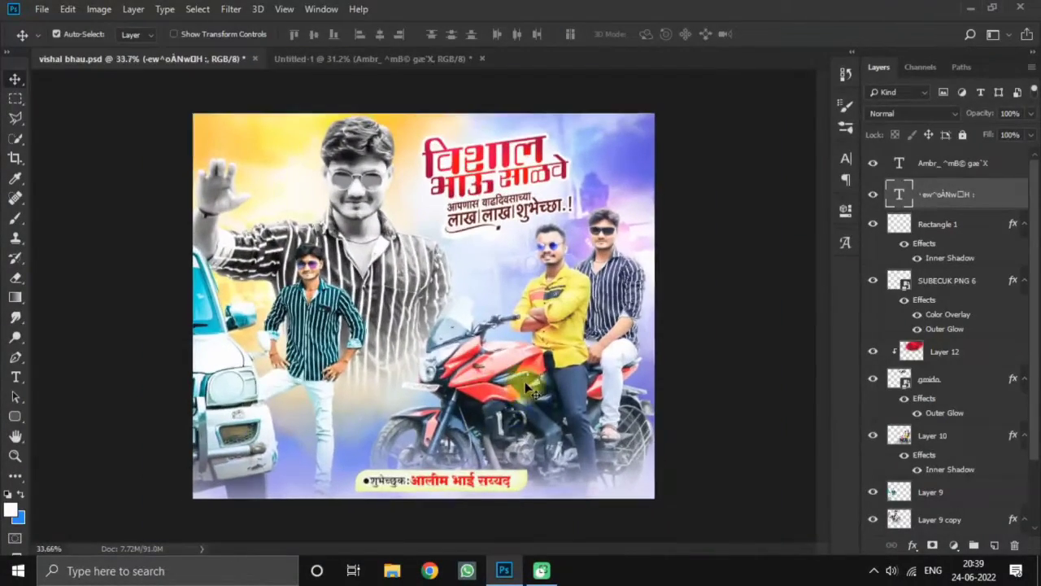
# - Copy the orange glow image from Untitled-1 to the top of the banner's layer stack and set its blend mode to Screen
pyautogui.click(948, 163)
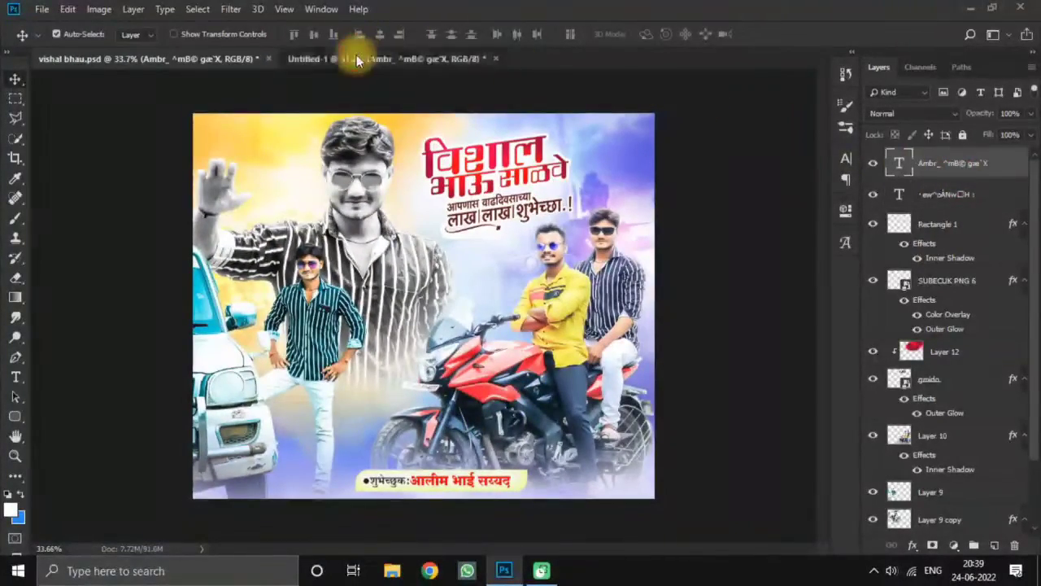
pyautogui.moveTo(357, 59); pyautogui.dragTo(370, 282)
pyautogui.moveTo(389, 321); pyautogui.dragTo(365, 216)
pyautogui.click(371, 363)
pyautogui.moveTo(372, 364); pyautogui.dragTo(326, 220)
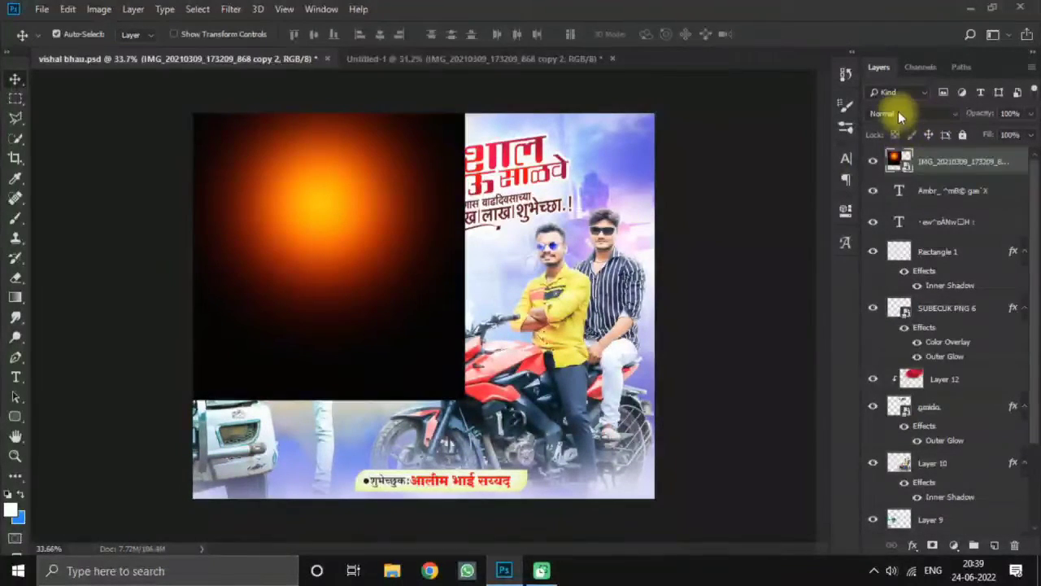
pyautogui.click(898, 113)
pyautogui.click(900, 236)
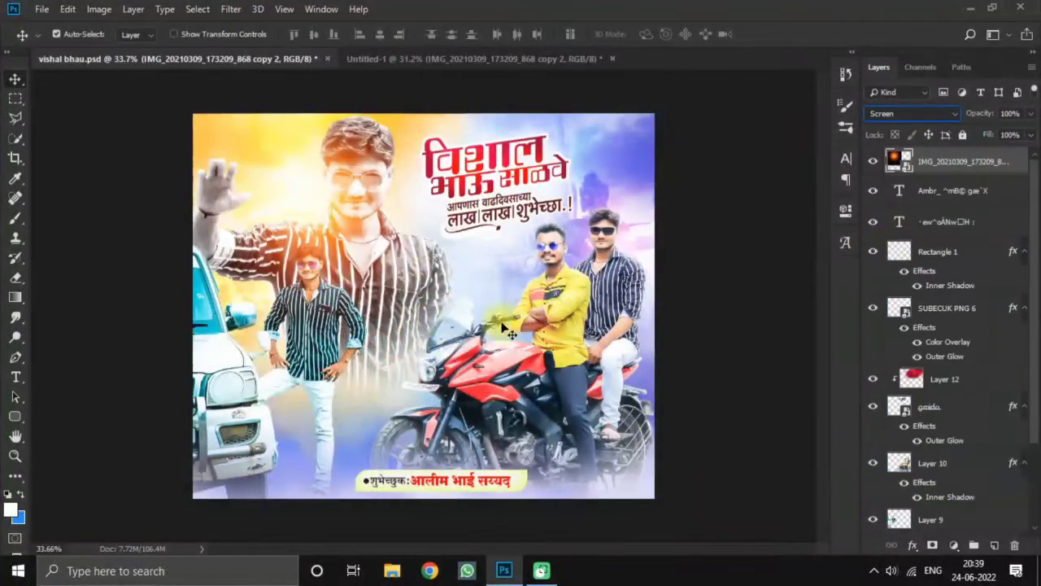
# - Scale the orange glow down to about 15% and place it between the large portrait's raised hand and face
pyautogui.hotkey('ctrl', 't')
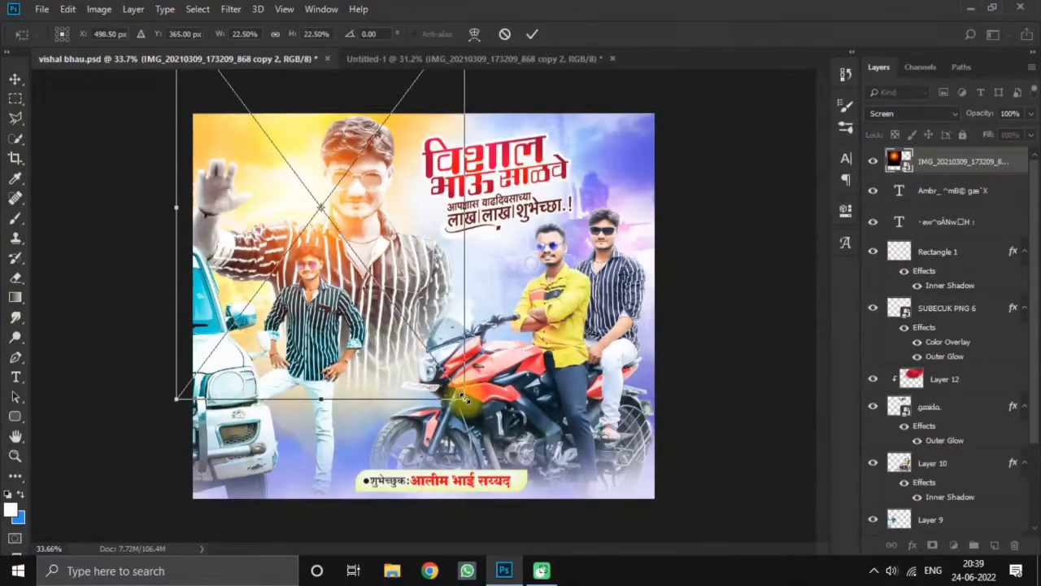
pyautogui.moveTo(462, 397); pyautogui.dragTo(355, 284)
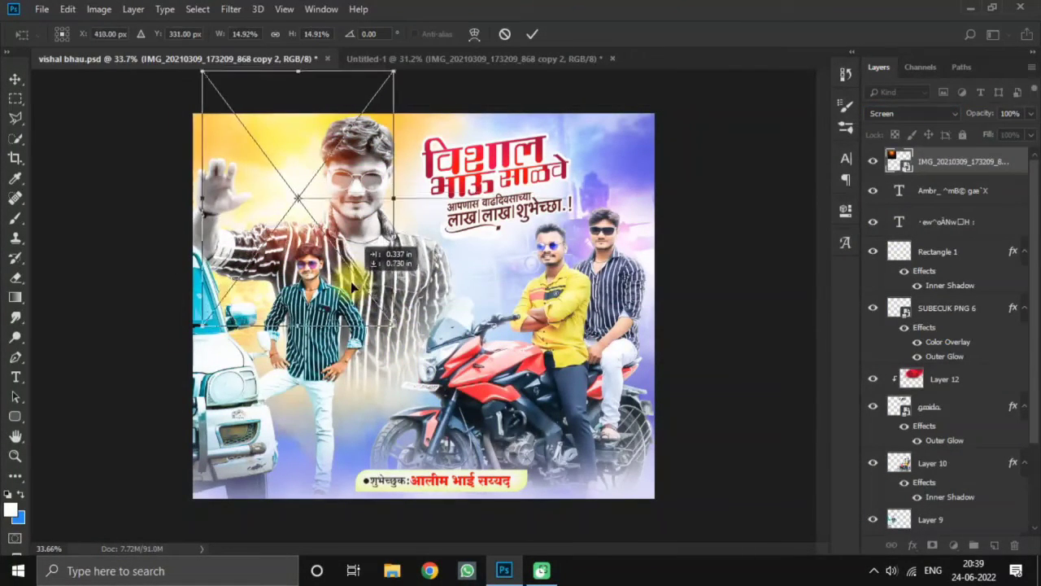
pyautogui.press('Return')
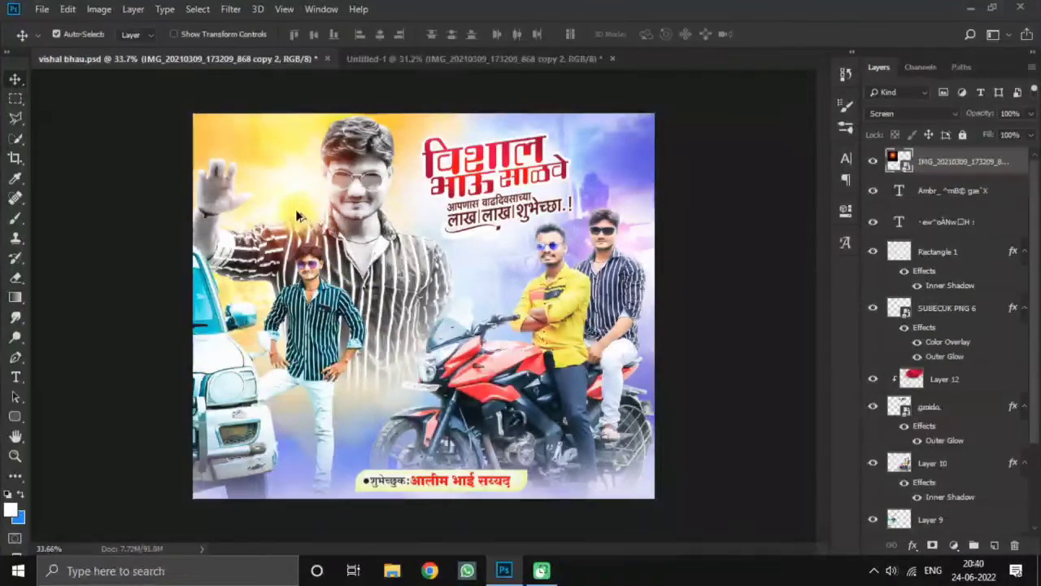
# - Duplicate the orange glow and place the smaller copy over the large portrait's neck and far shoulder
pyautogui.keyDown('alt'); pyautogui.moveTo(296, 211); pyautogui.dragTo(449, 287); pyautogui.keyUp('alt')
pyautogui.hotkey('ctrl', 't')
pyautogui.press('Return')
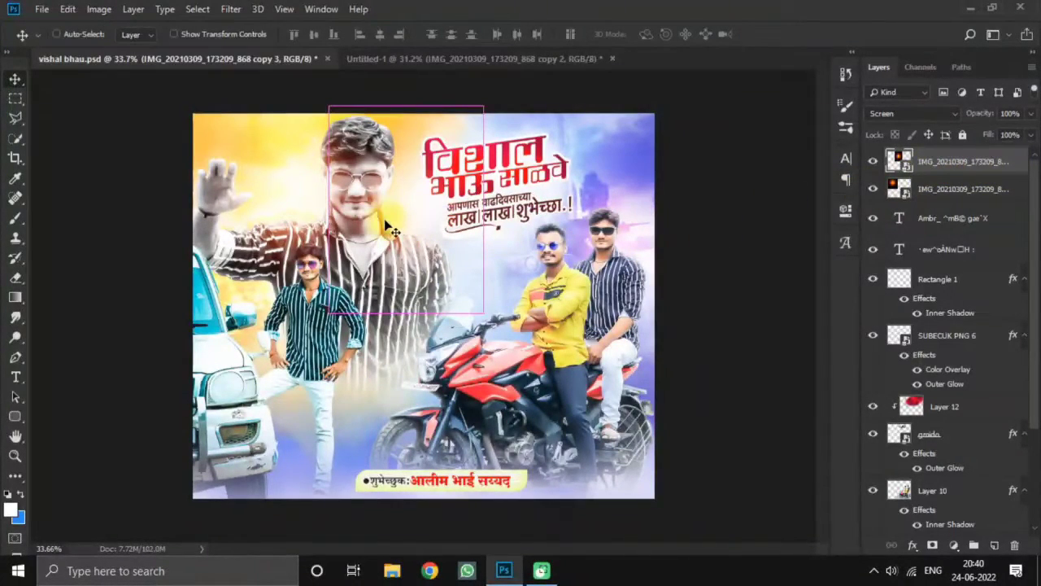
# - Duplicate the glow onto the motorcycle's headlight, shrink it, and duplicate that smaller glow onto the white car's headlight
pyautogui.moveTo(388, 221); pyautogui.dragTo(433, 376)
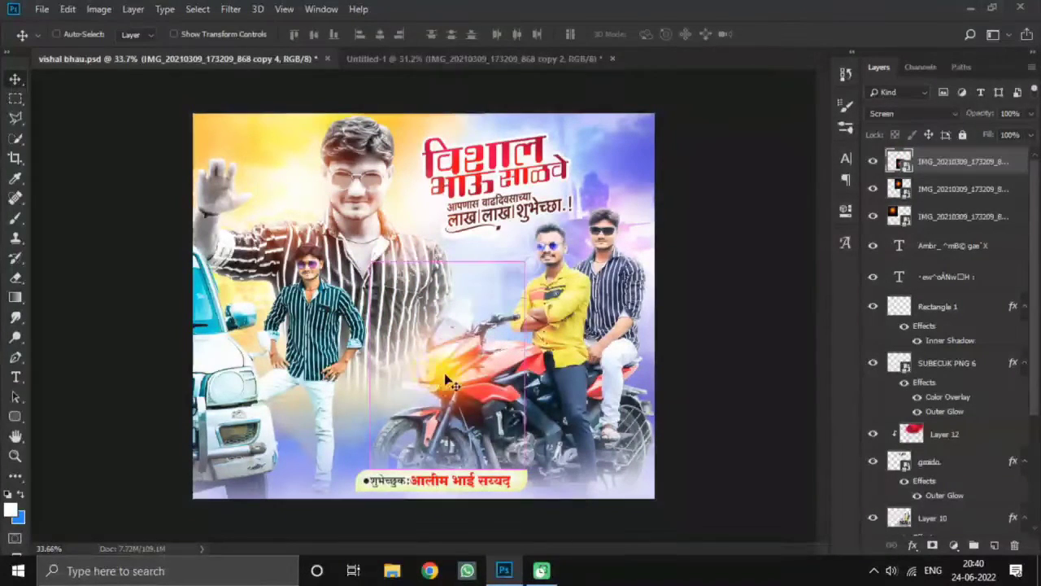
pyautogui.hotkey('ctrl', 't')
pyautogui.moveTo(524, 465); pyautogui.dragTo(462, 430)
pyautogui.press('Return')
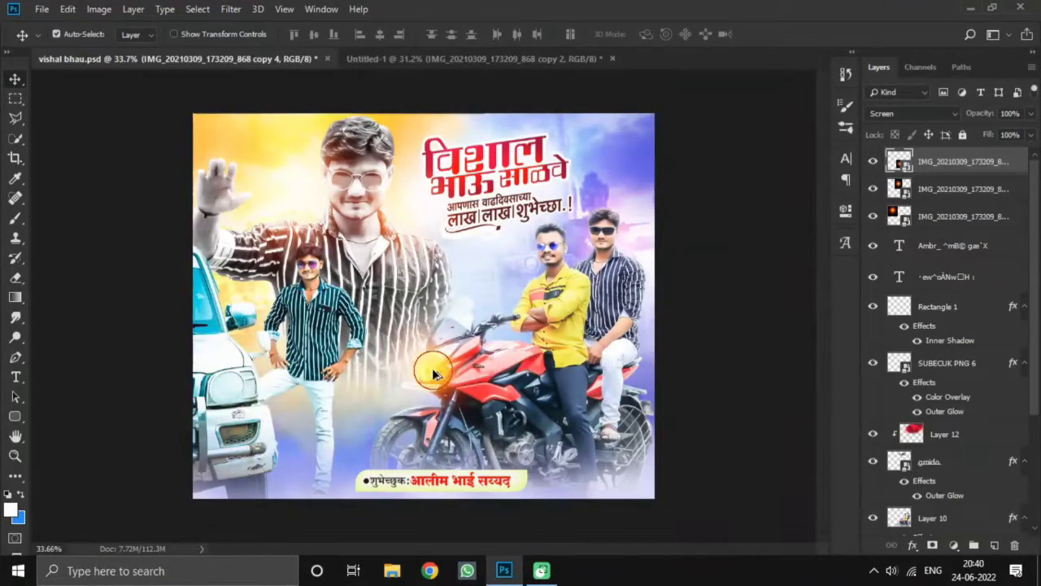
pyautogui.moveTo(434, 373); pyautogui.dragTo(233, 400)
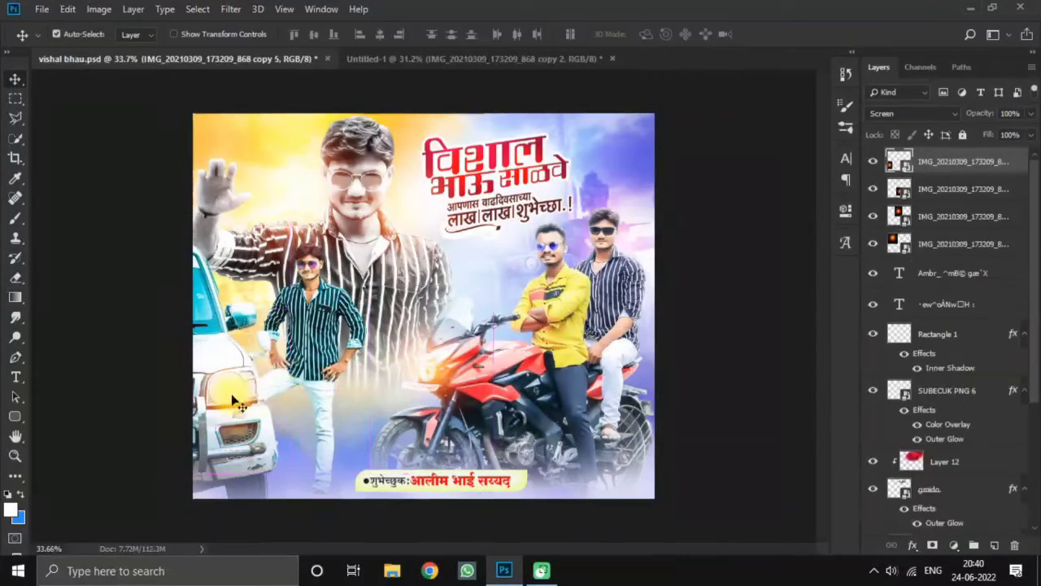
# - Apply the Camera Raw Filter to the motorcycle riders' cutout with Clarity +38 and Vibrance +15
pyautogui.click(593, 404)
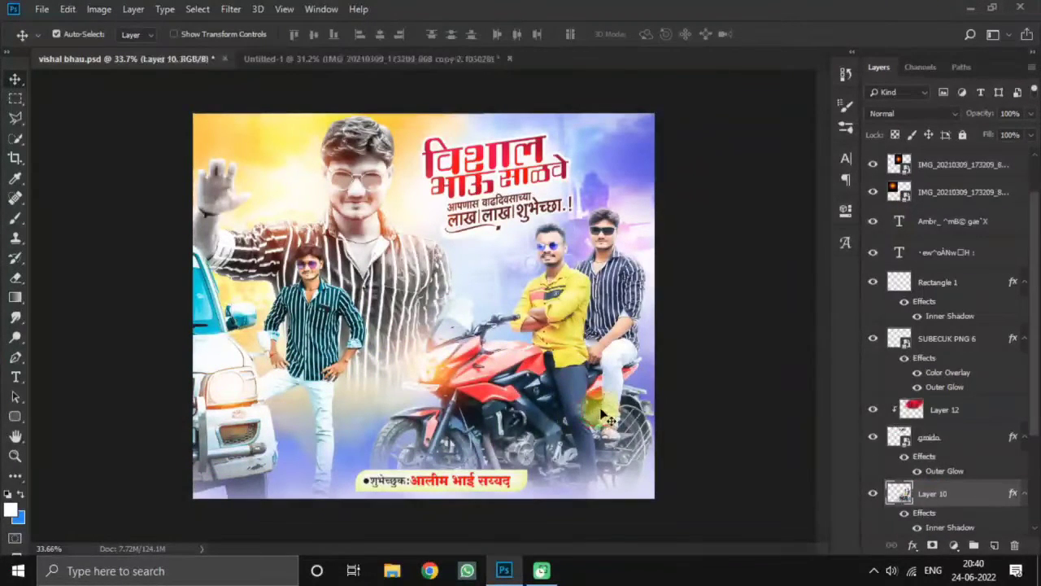
pyautogui.click(235, 11)
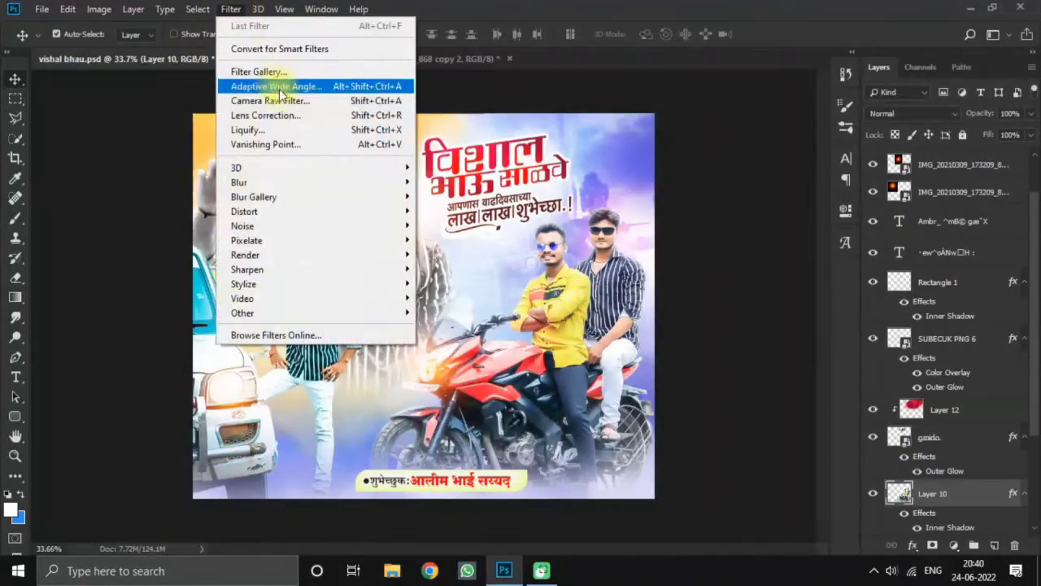
pyautogui.click(274, 98)
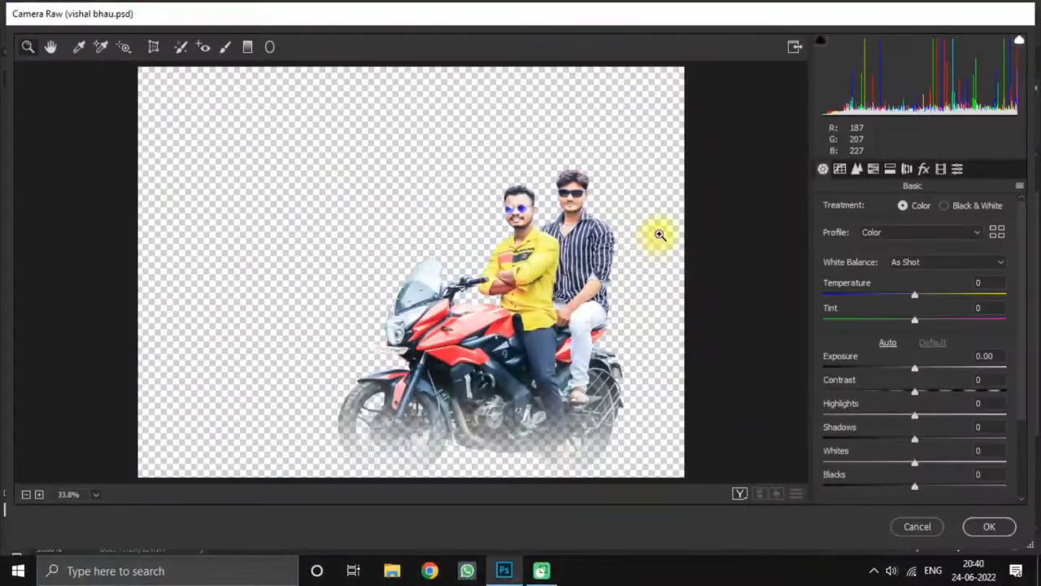
pyautogui.moveTo(660, 234); pyautogui.dragTo(681, 251)
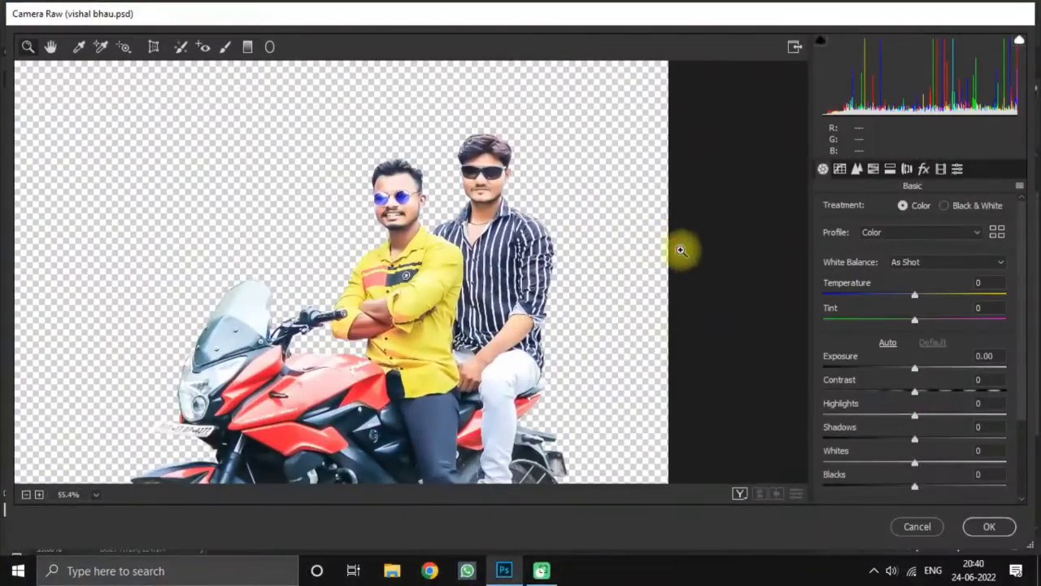
pyautogui.scroll(-3, 947, 405)
pyautogui.moveTo(913, 414); pyautogui.dragTo(947, 411)
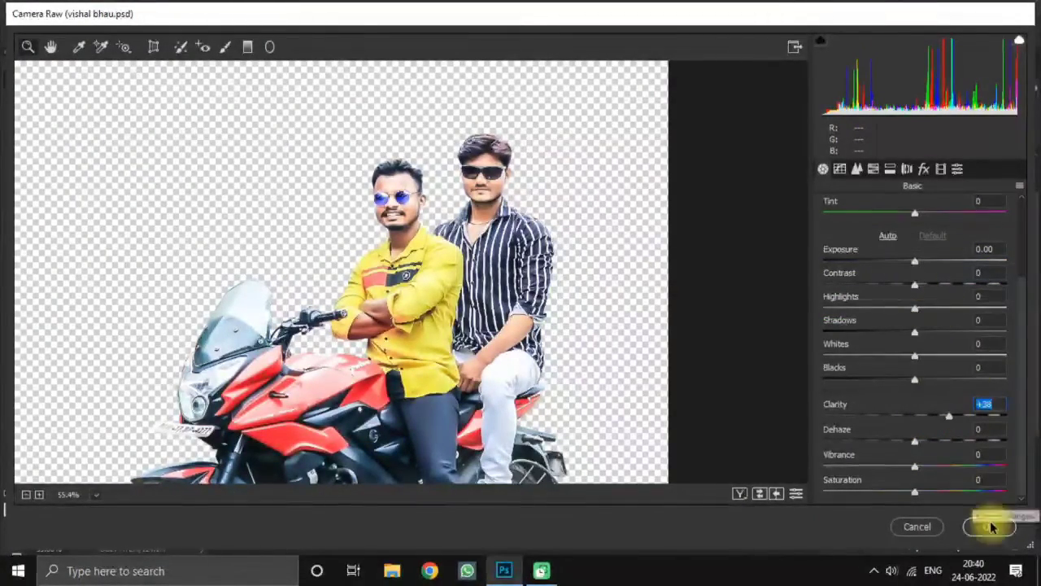
pyautogui.moveTo(917, 466); pyautogui.dragTo(927, 467)
pyautogui.scroll(1, 928, 456)
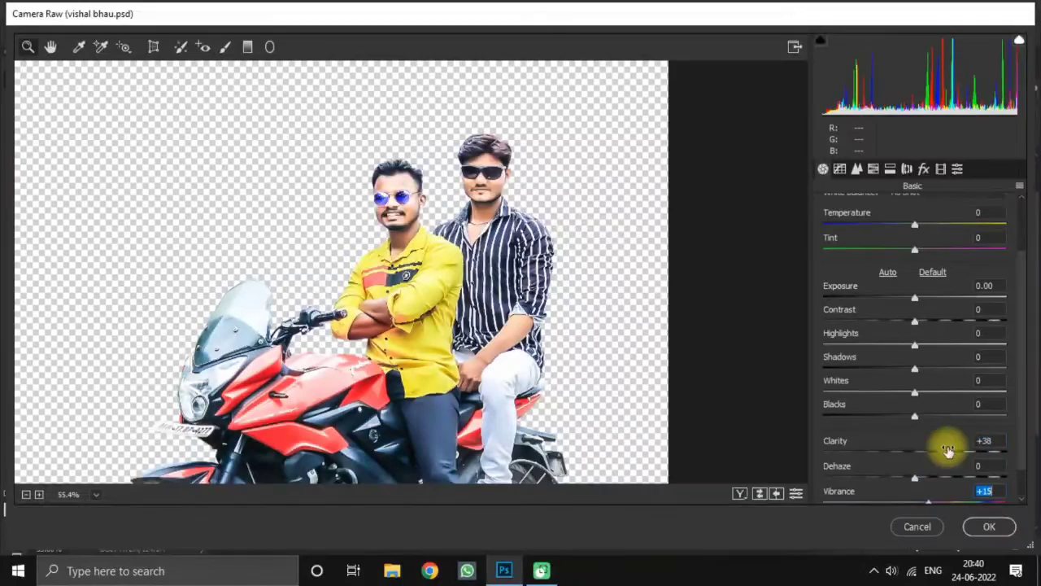
pyautogui.click(972, 529)
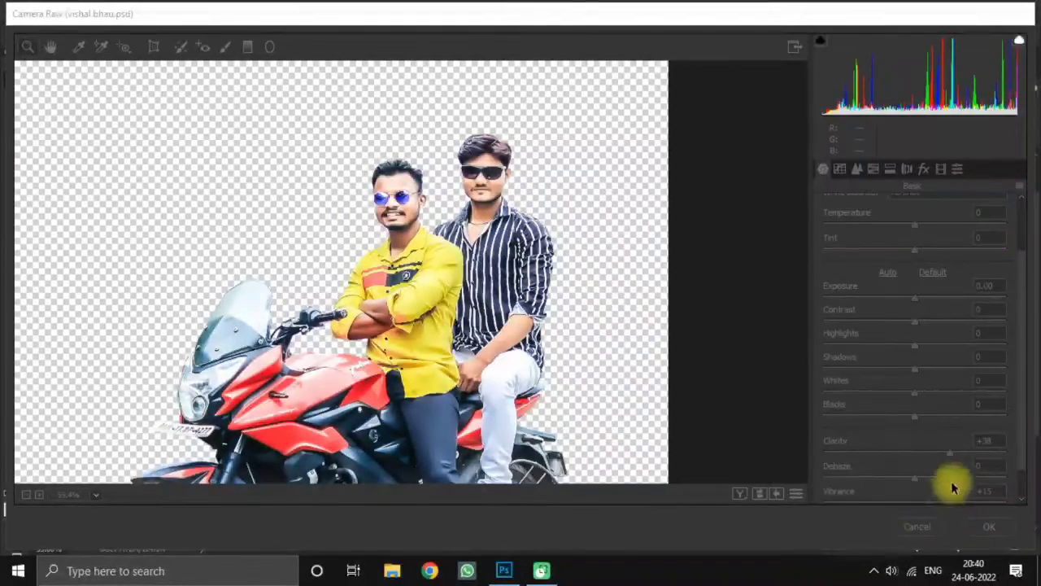
pyautogui.click(877, 284)
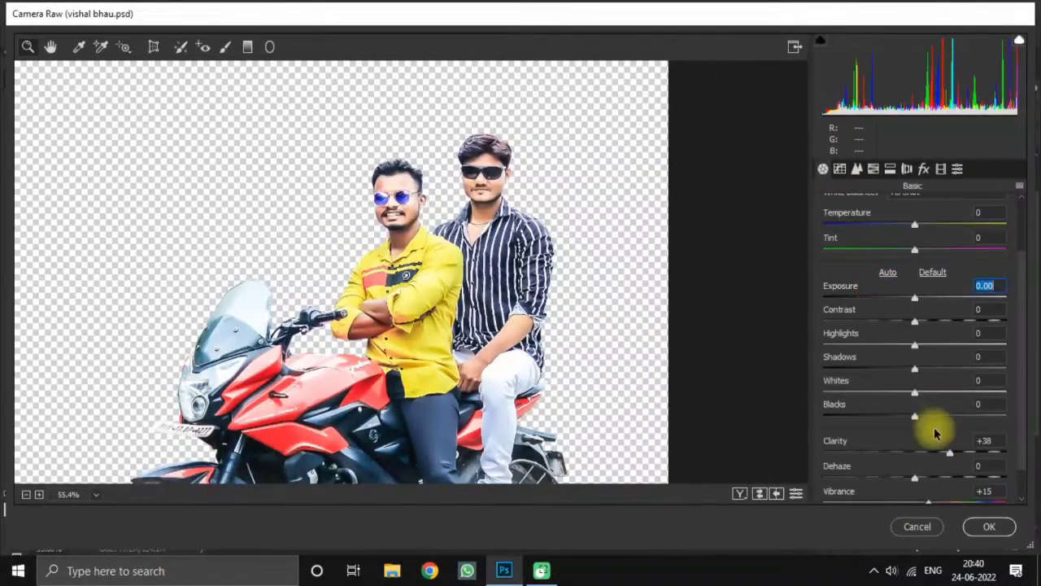
pyautogui.scroll(-1, 957, 491)
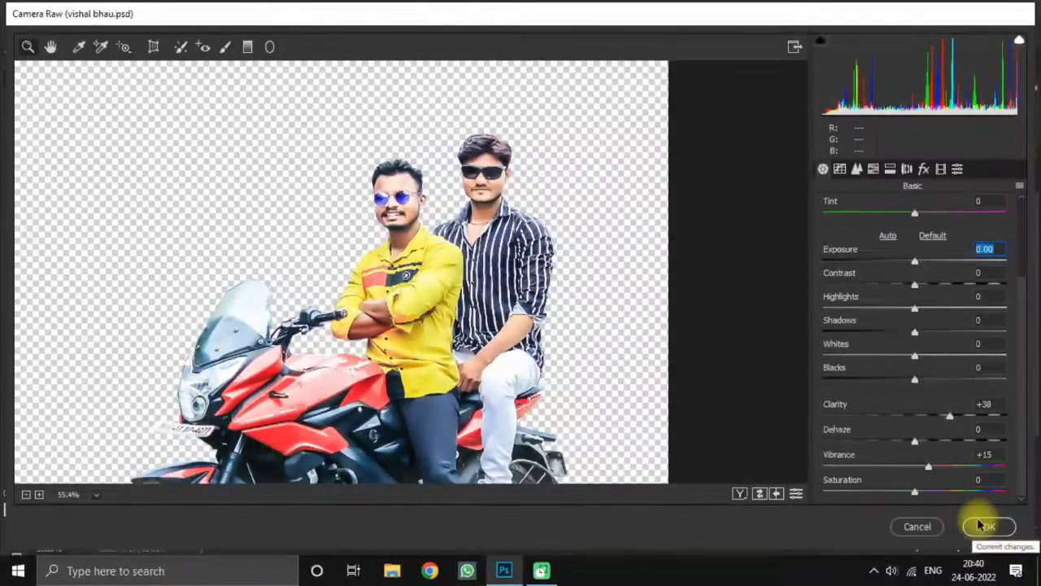
pyautogui.click(982, 525)
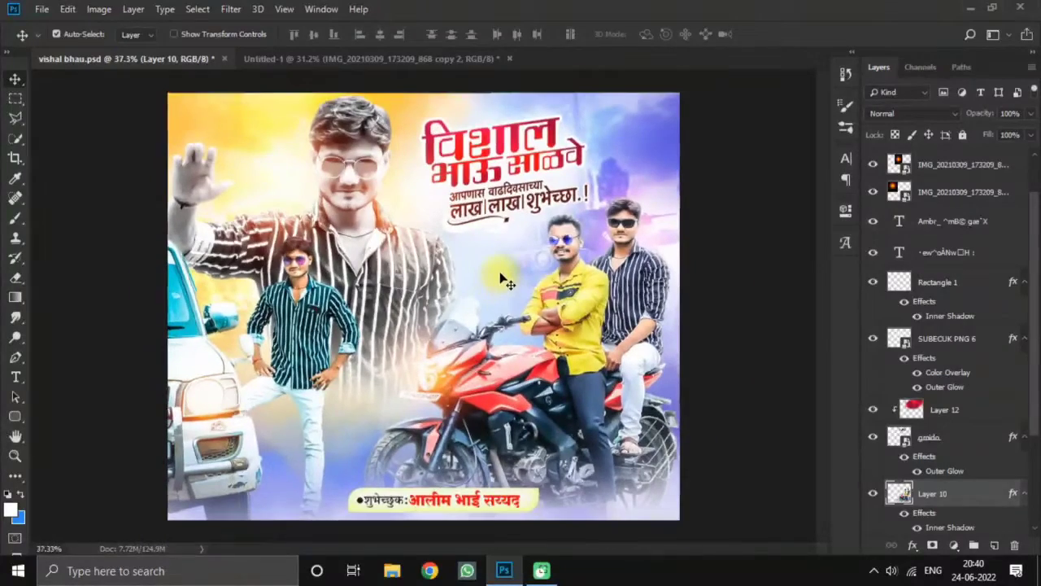
# - Copy the small designer credit from Untitled-1 to the top of the banner's layer stack, placing it above the large portrait's raised hand
pyautogui.scroll(2, 960, 166)
pyautogui.click(960, 165)
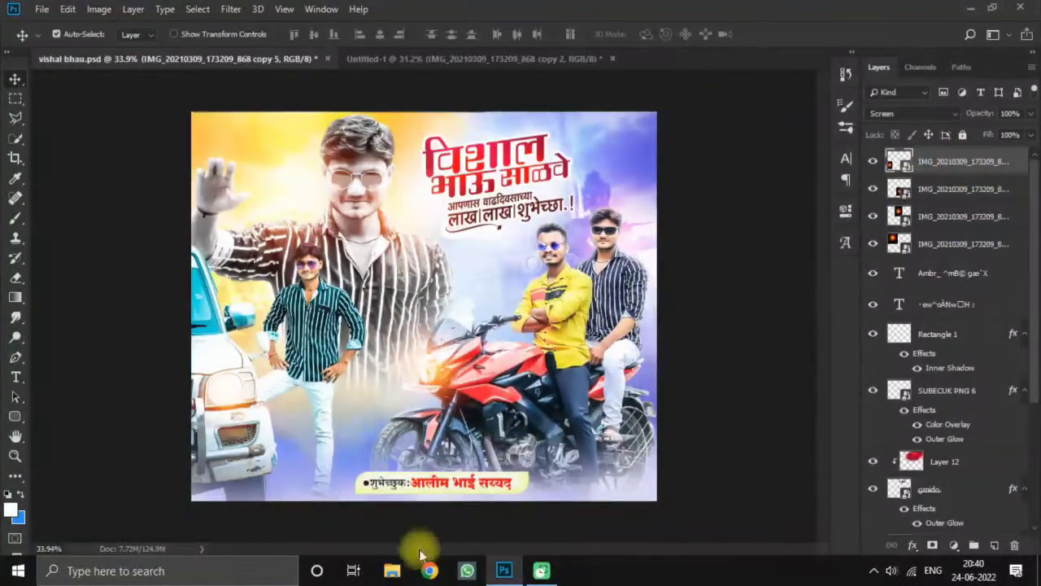
pyautogui.click(453, 57)
pyautogui.scroll(5, 951, 244)
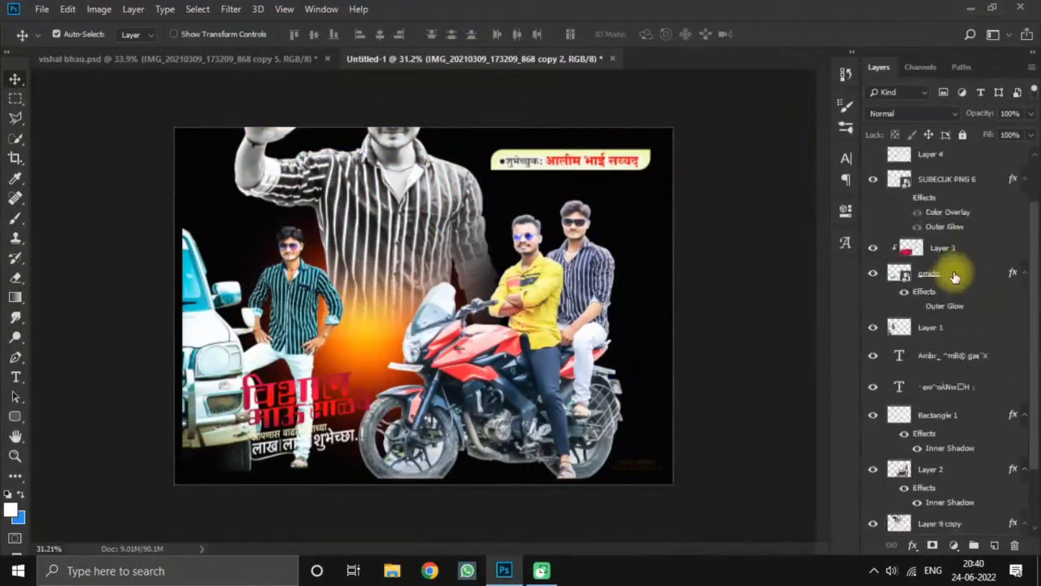
pyautogui.click(946, 167)
pyautogui.moveTo(669, 469); pyautogui.dragTo(241, 140)
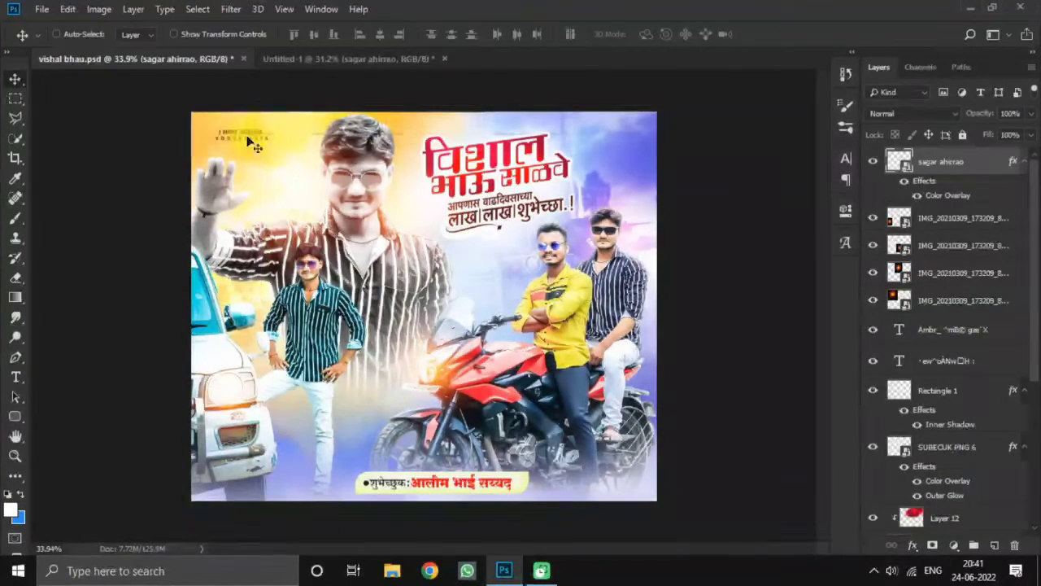
# - Scale the designer credit down to about 19.67% and keep it in the banner's upper-left corner
pyautogui.hotkey('ctrl', 't')
pyautogui.moveTo(298, 193); pyautogui.dragTo(293, 183)
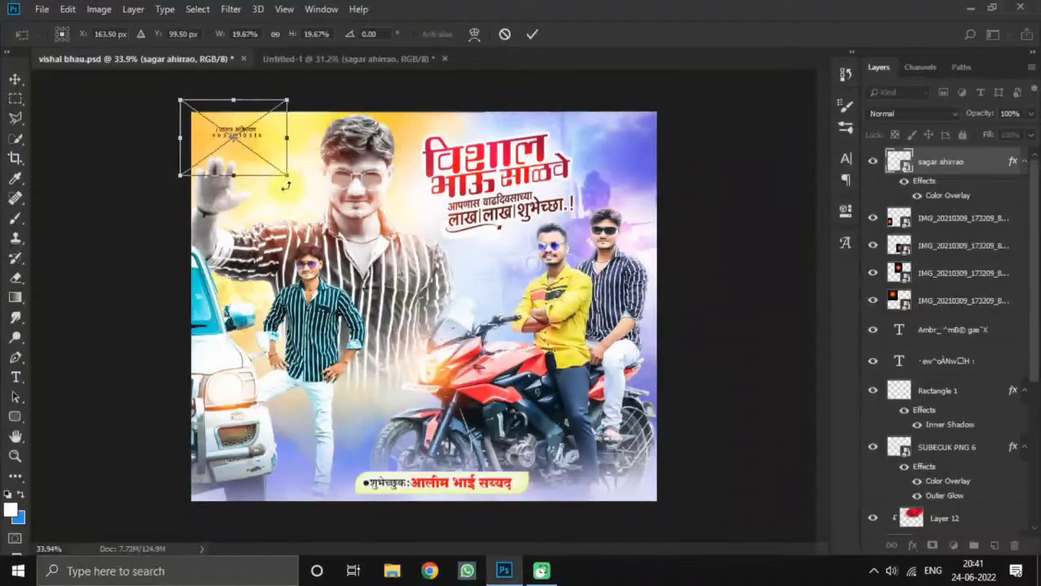
pyautogui.press('Return')
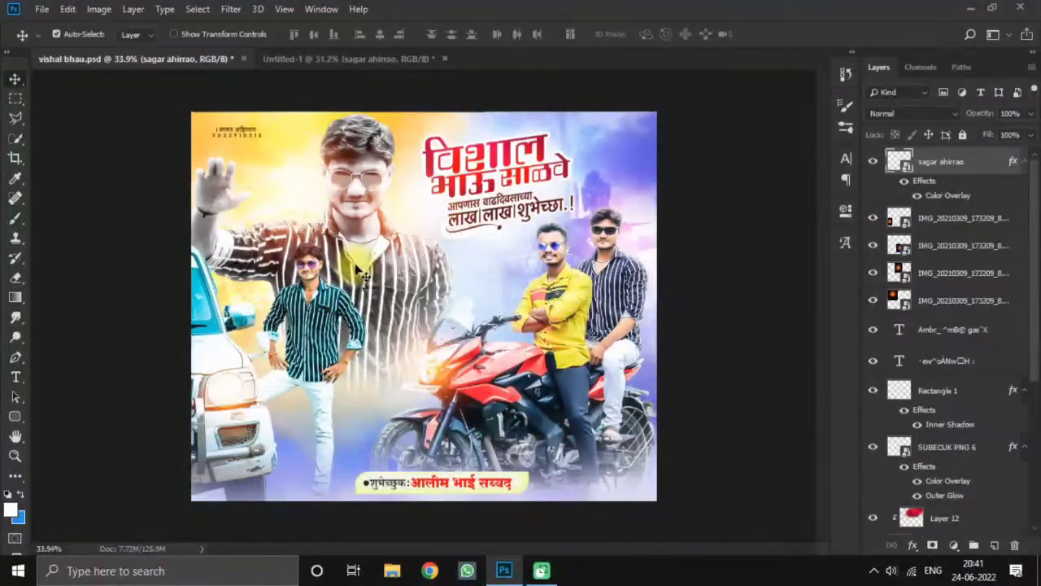
pyautogui.scroll(6, 586, 272)
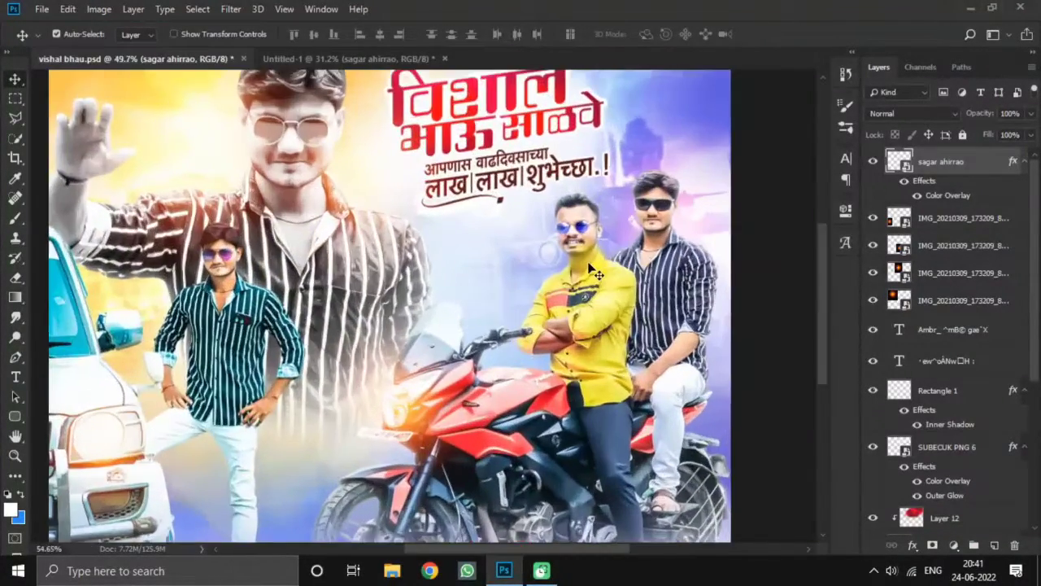
pyautogui.scroll(-5, 586, 273)
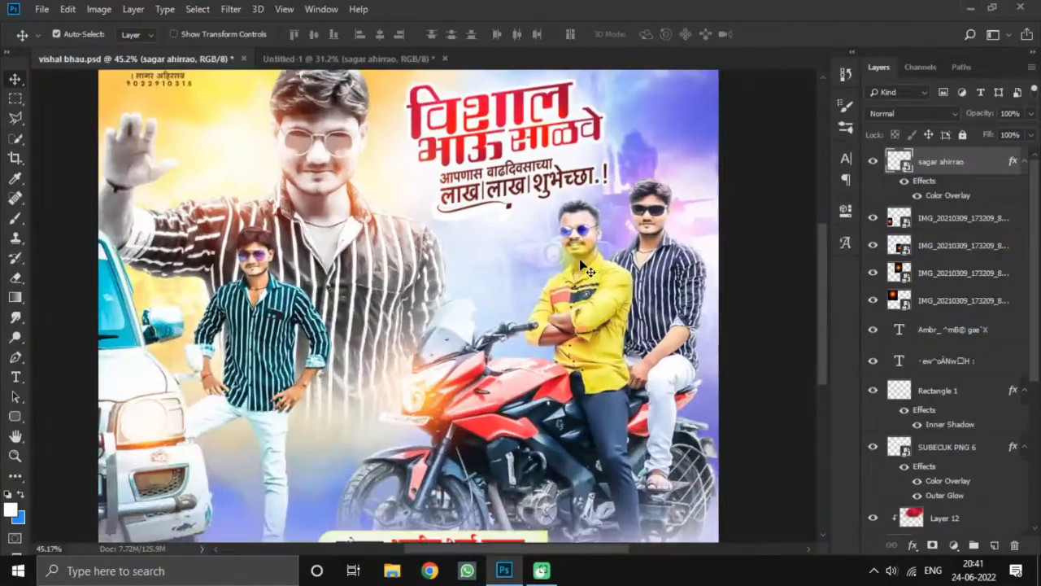
pyautogui.scroll(1, 397, 261)
pyautogui.scroll(-2, 405, 260)
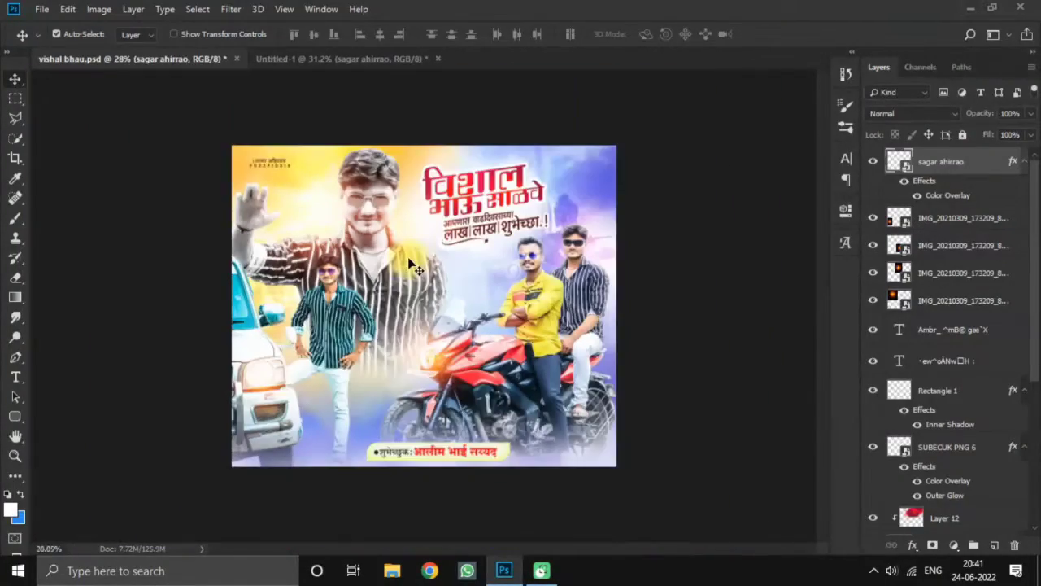
pyautogui.scroll(1, 411, 262)
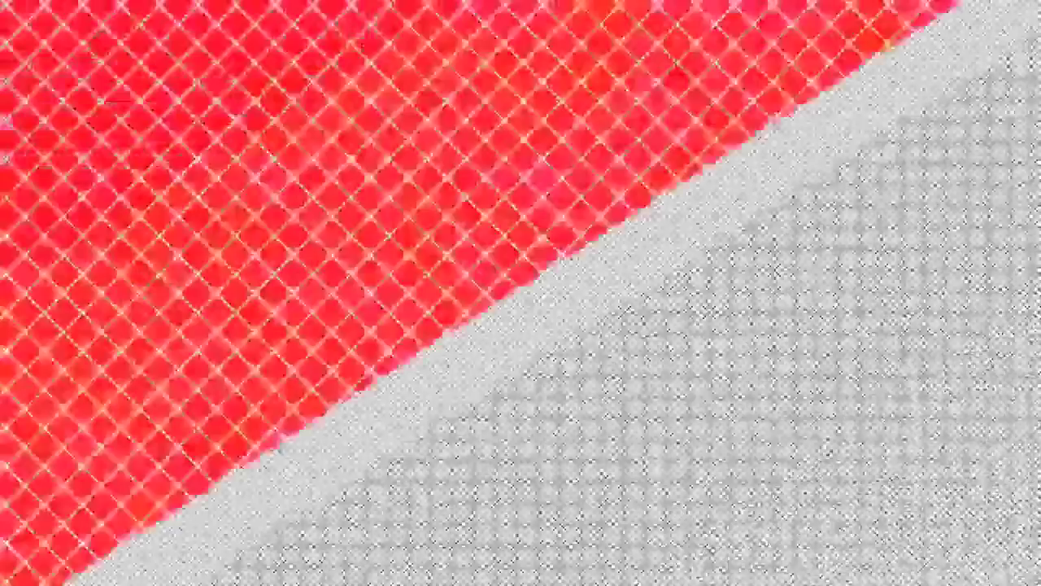